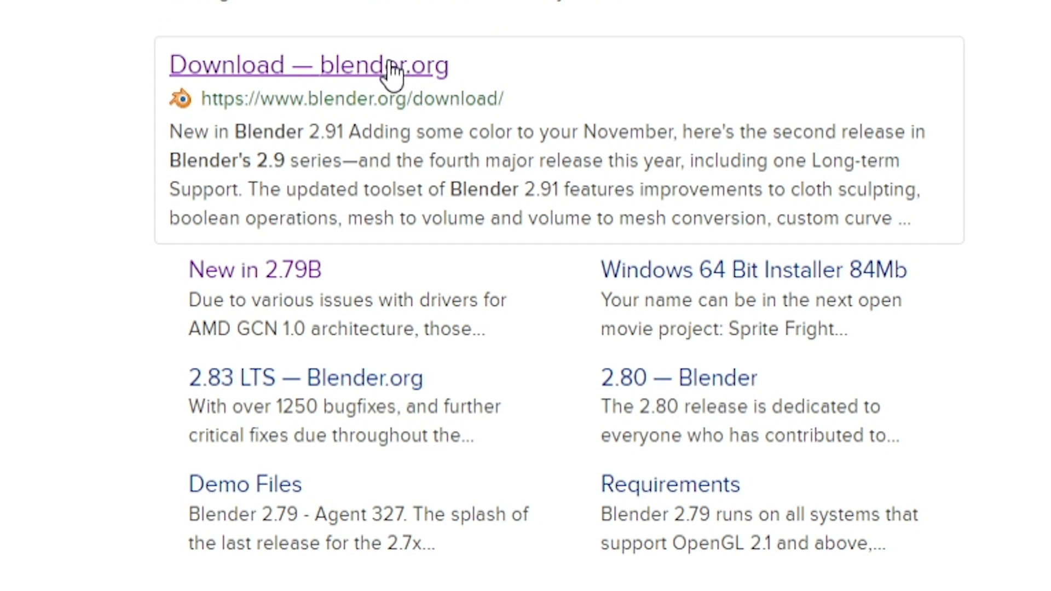
# - Go from blender.org's download page to the experimental Daily Builds, then dismiss the 2.92.0 Alpha splash
pyautogui.click(395, 67)
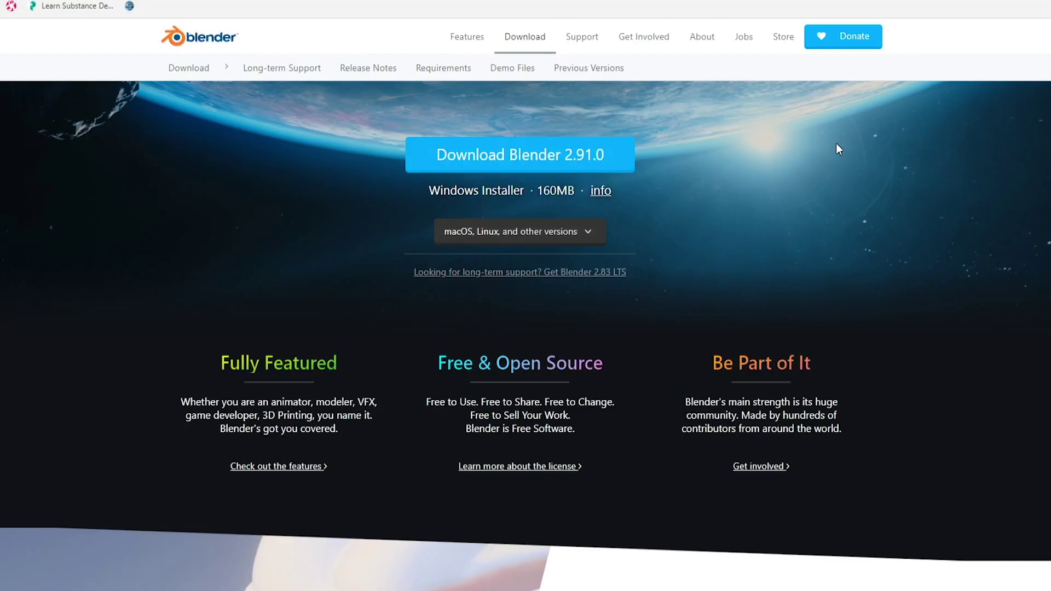
pyautogui.scroll(-10, 733, 227)
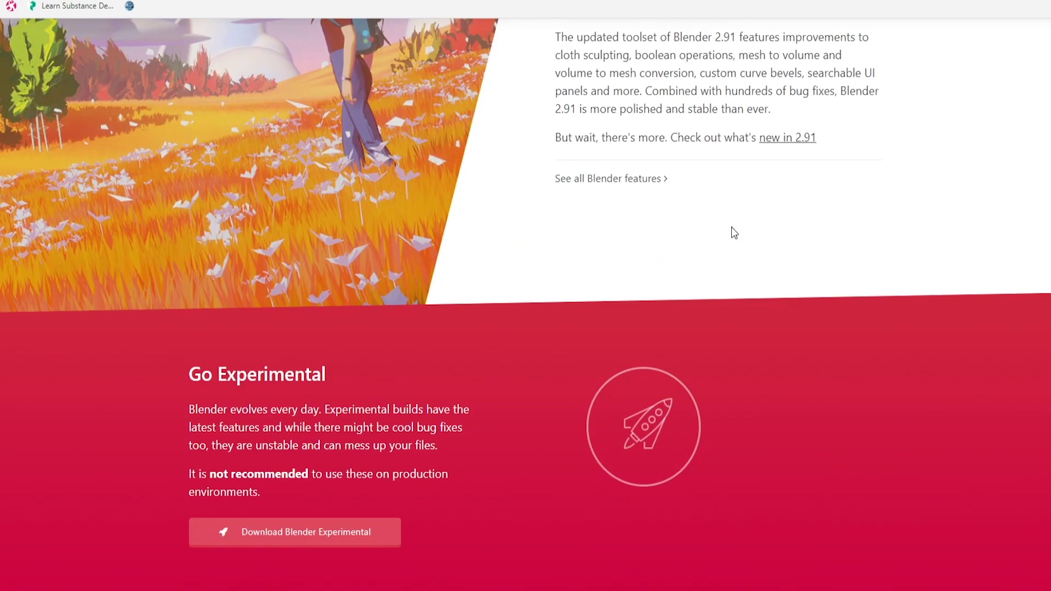
pyautogui.scroll(1, 732, 226)
pyautogui.scroll(-3, 748, 232)
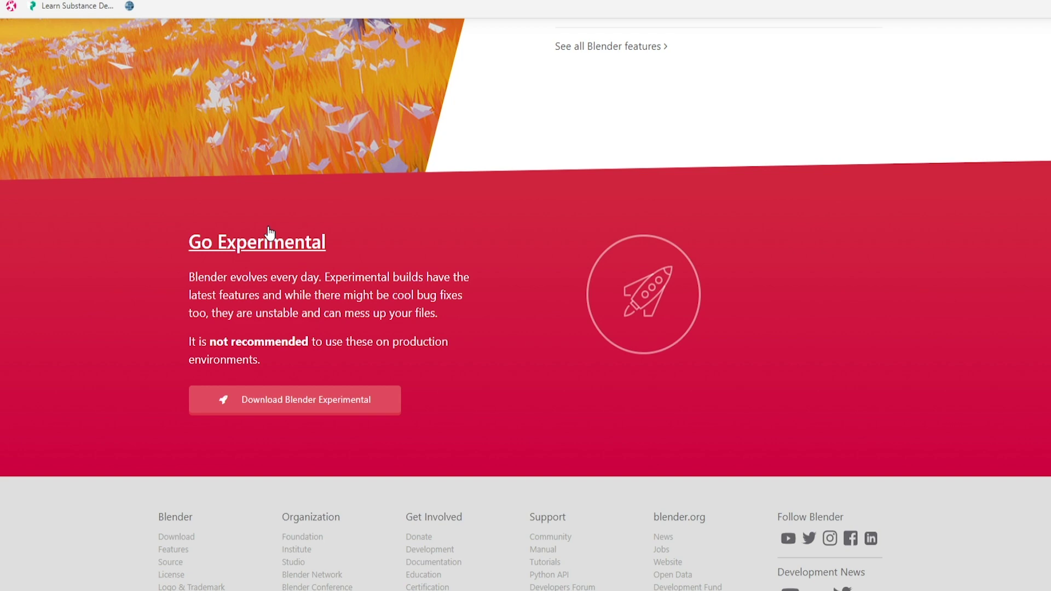
pyautogui.click(273, 244)
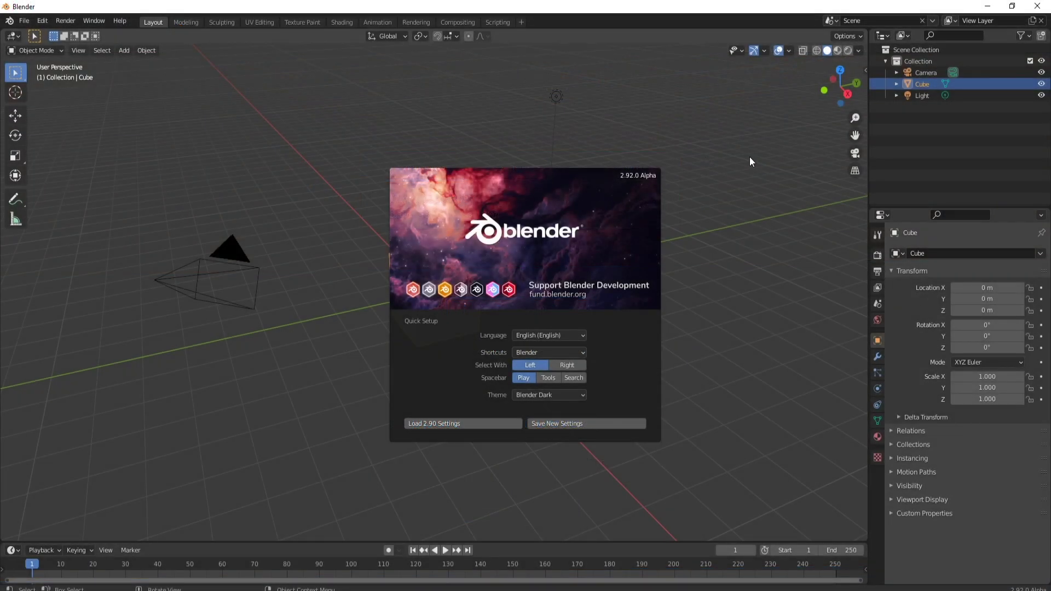
pyautogui.click(746, 155)
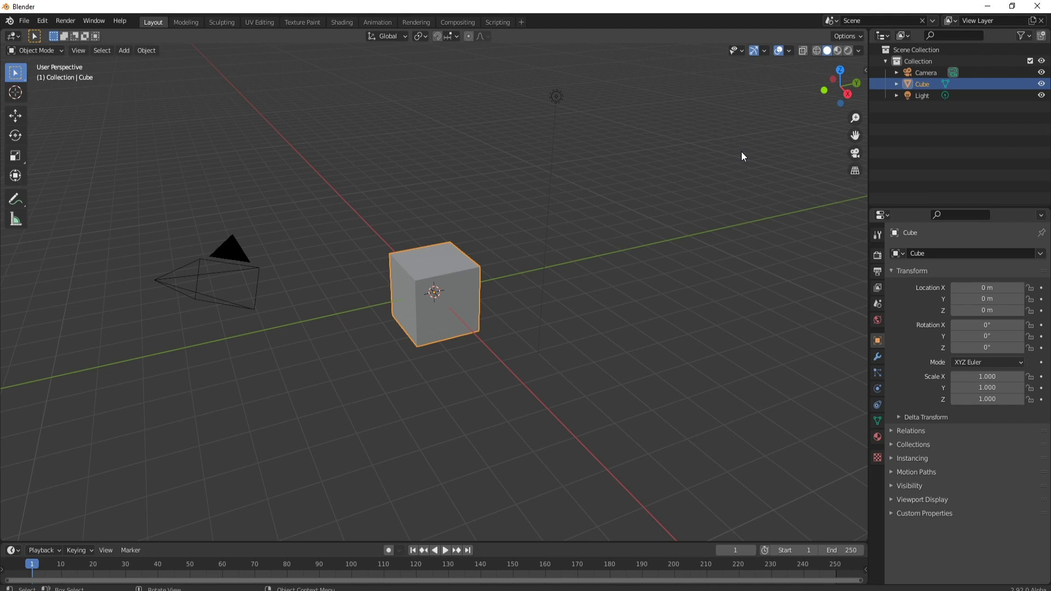
# - Open Castle parts Kitbash.blend from the recent files list
pyautogui.click(26, 22)
pyautogui.moveTo(48, 57)
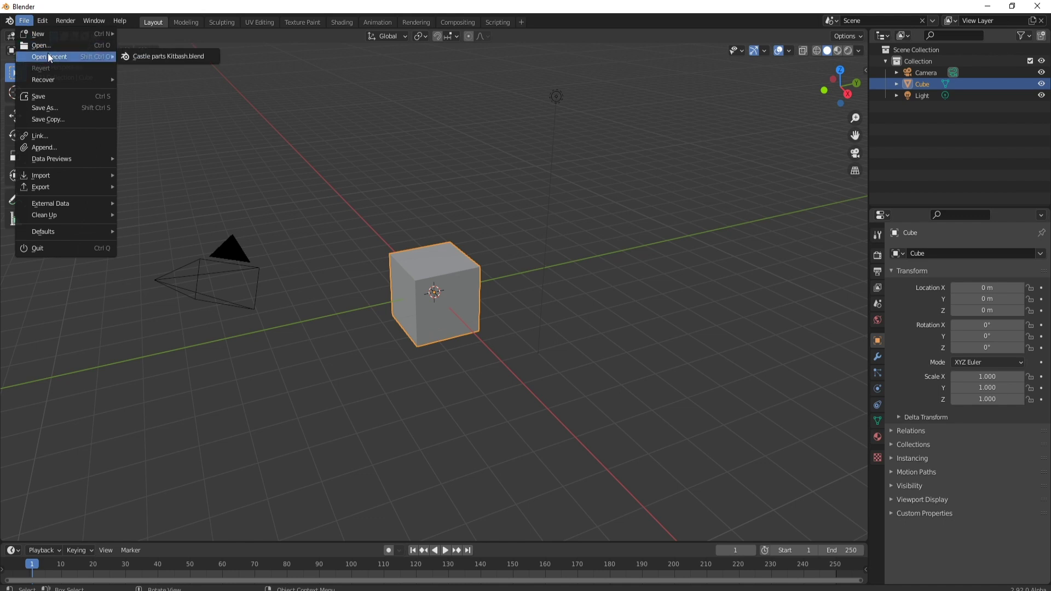
pyautogui.click(153, 57)
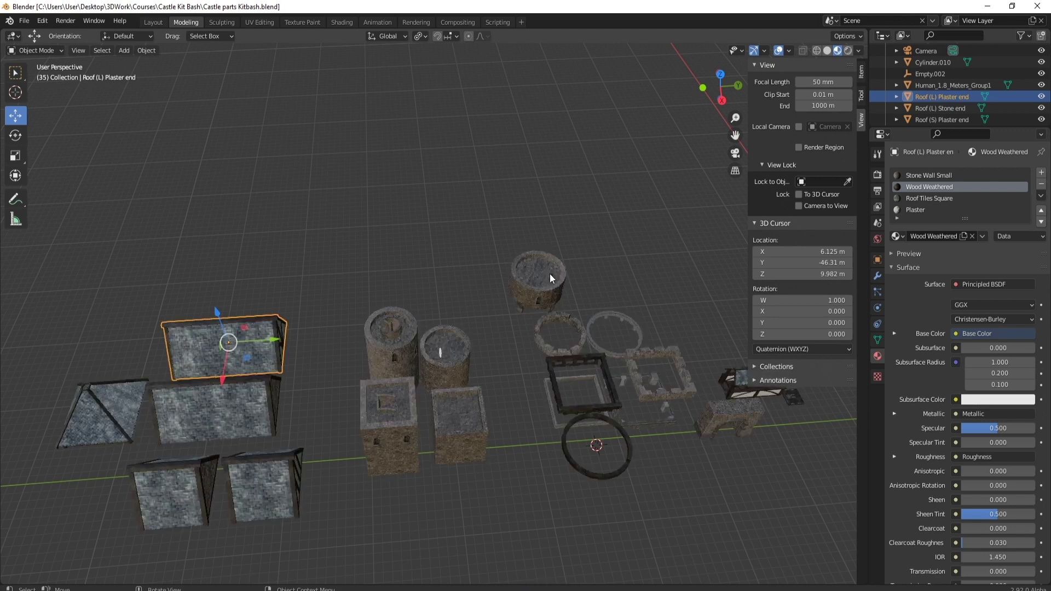
# - Orbit the view to inspect the roofs, towers and wall pieces from above
pyautogui.moveTo(505, 289); pyautogui.dragTo(481, 282, button='middle')
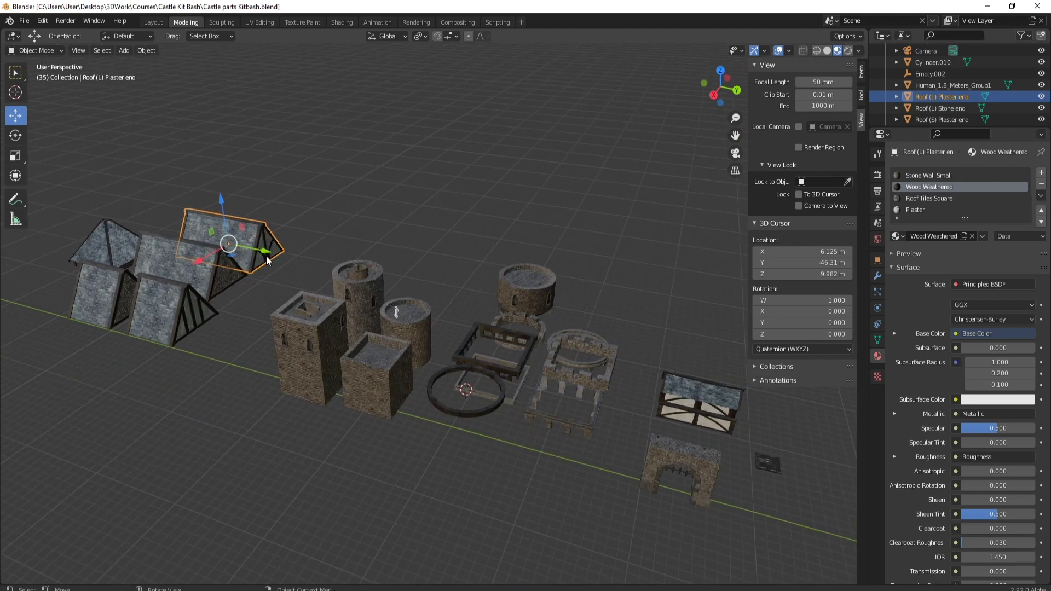
pyautogui.moveTo(640, 330); pyautogui.dragTo(541, 233, button='middle')
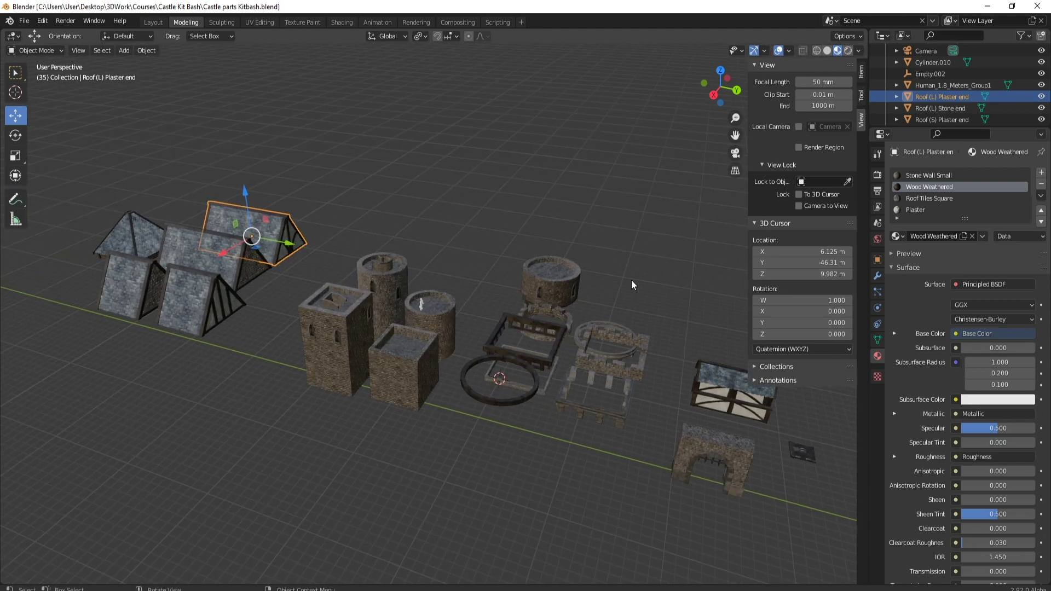
pyautogui.moveTo(632, 286); pyautogui.dragTo(544, 298, button='middle')
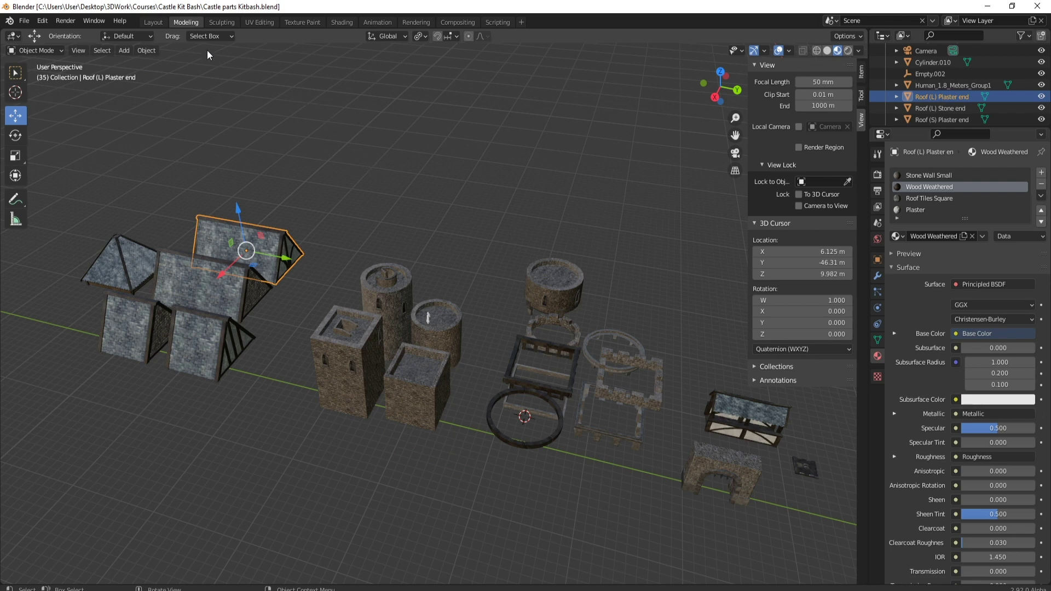
# - Switch to the Layout workspace and turn on Material Preview shading
pyautogui.click(152, 22)
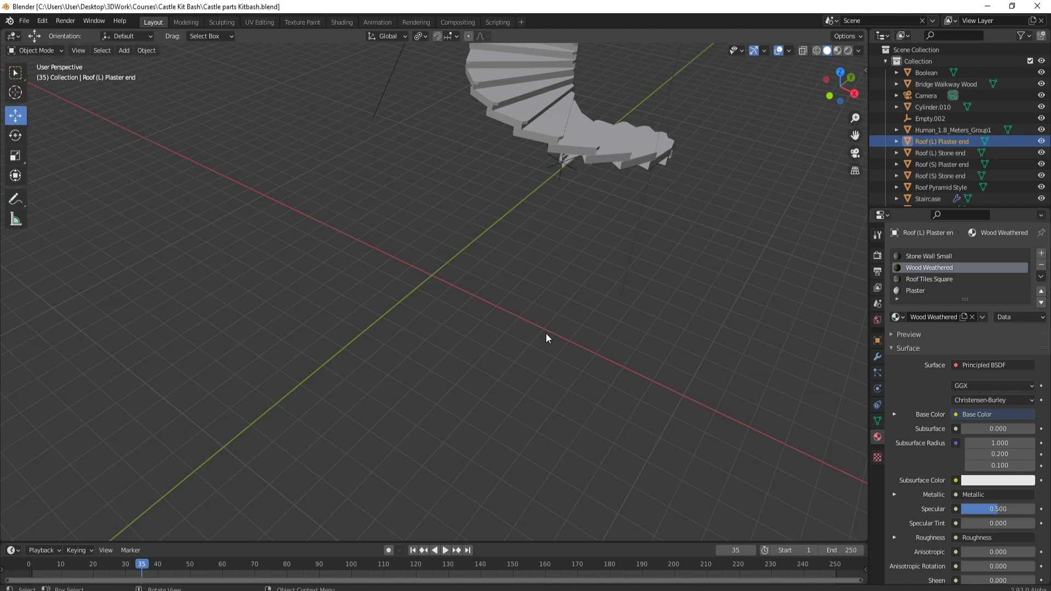
pyautogui.moveTo(546, 333); pyautogui.dragTo(820, 91, button='middle')
pyautogui.scroll(-5, 499, 266)
pyautogui.click(838, 50)
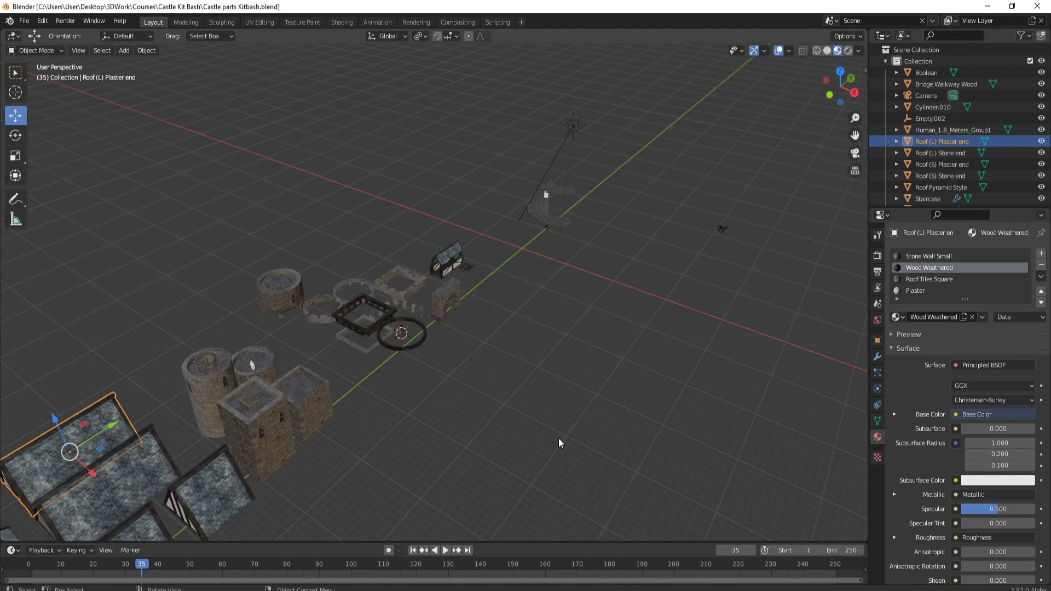
# - Replace the timeline with an enlarged Asset Browser and recentre the view on the parts
pyautogui.click(15, 552)
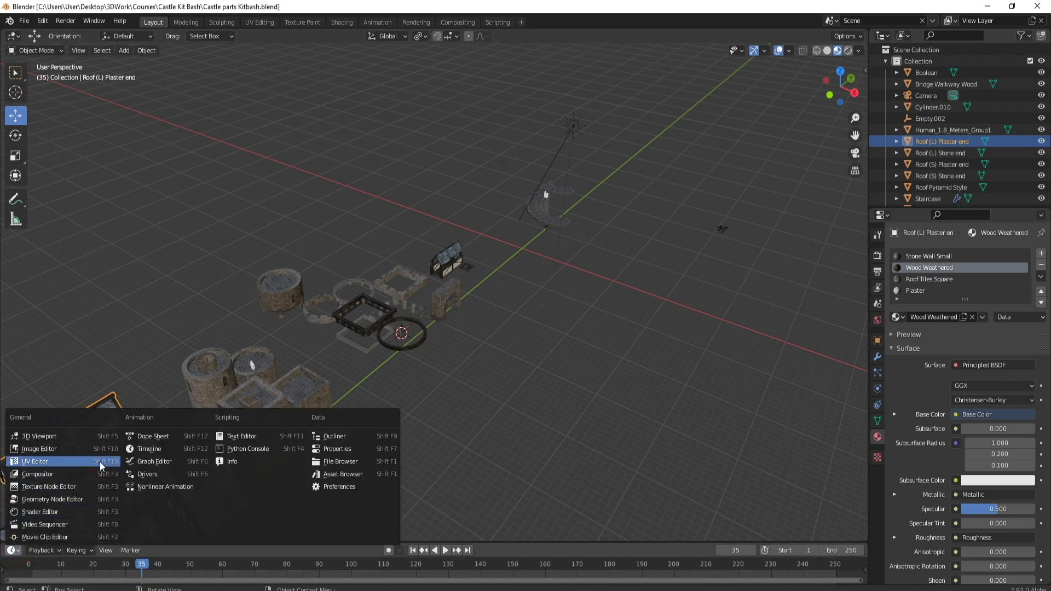
pyautogui.click(357, 476)
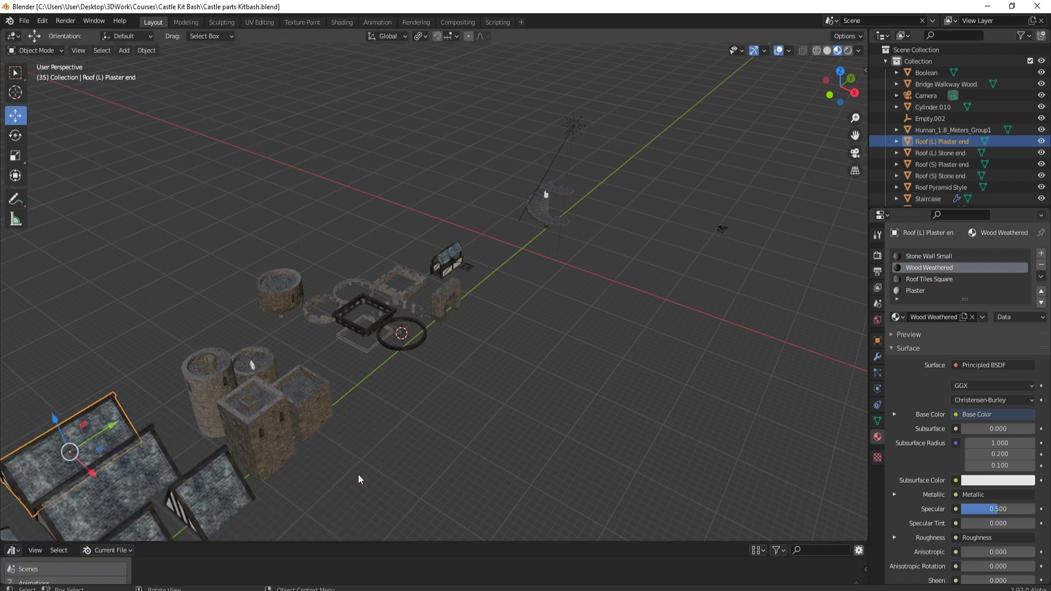
pyautogui.moveTo(427, 543); pyautogui.dragTo(434, 372)
pyautogui.moveTo(510, 329); pyautogui.dragTo(499, 277, button='middle')
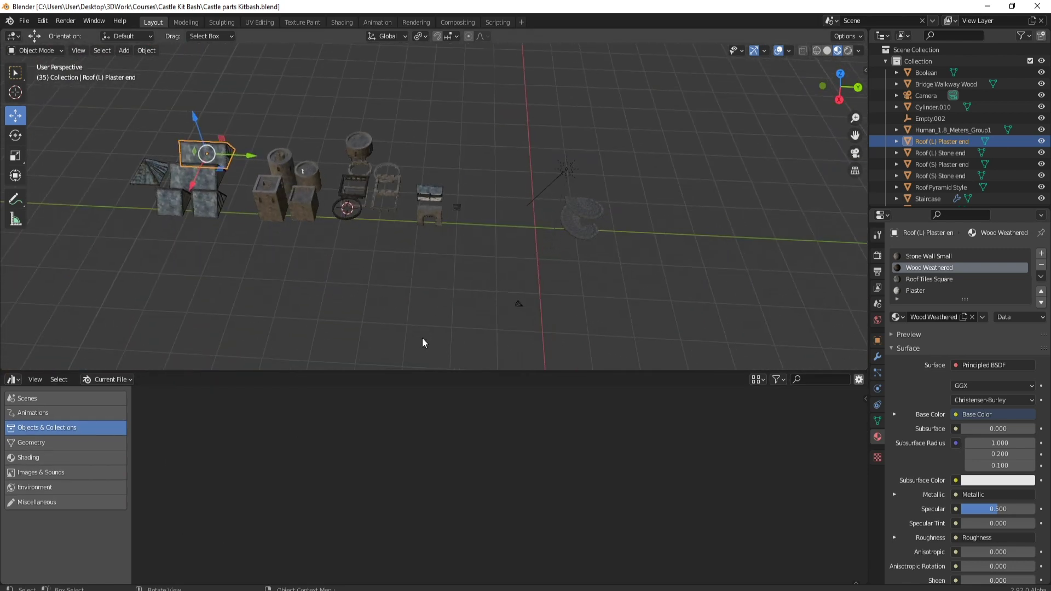
pyautogui.keyDown('shift'); pyautogui.moveTo(298, 281); pyautogui.dragTo(477, 206, button='middle'); pyautogui.keyUp('shift')
pyautogui.keyDown('shift'); pyautogui.moveTo(360, 239); pyautogui.dragTo(396, 236, button='middle'); pyautogui.keyUp('shift')
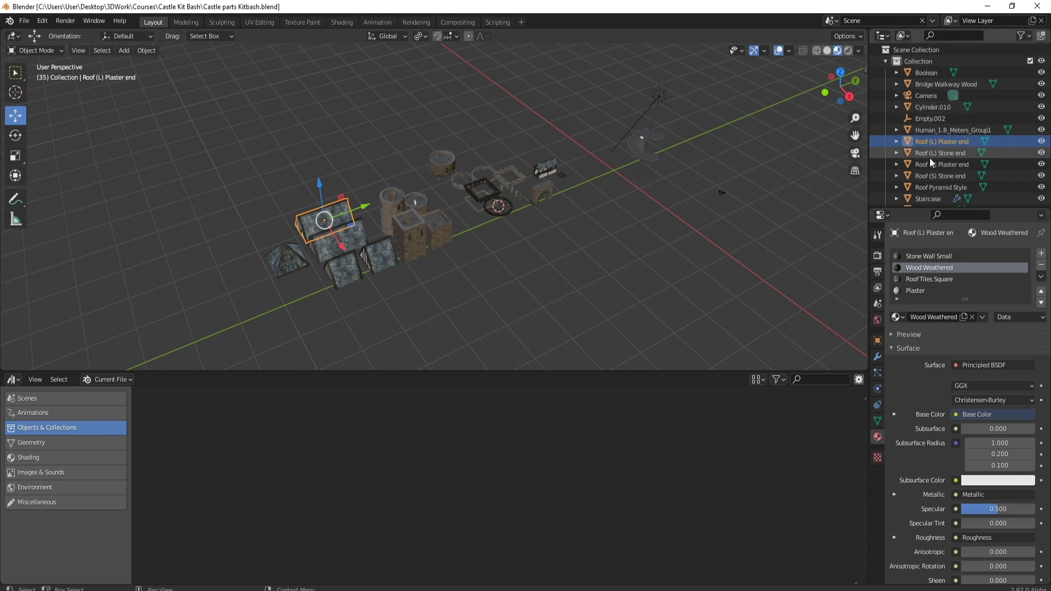
pyautogui.scroll(-4, 964, 100)
pyautogui.scroll(4, 964, 107)
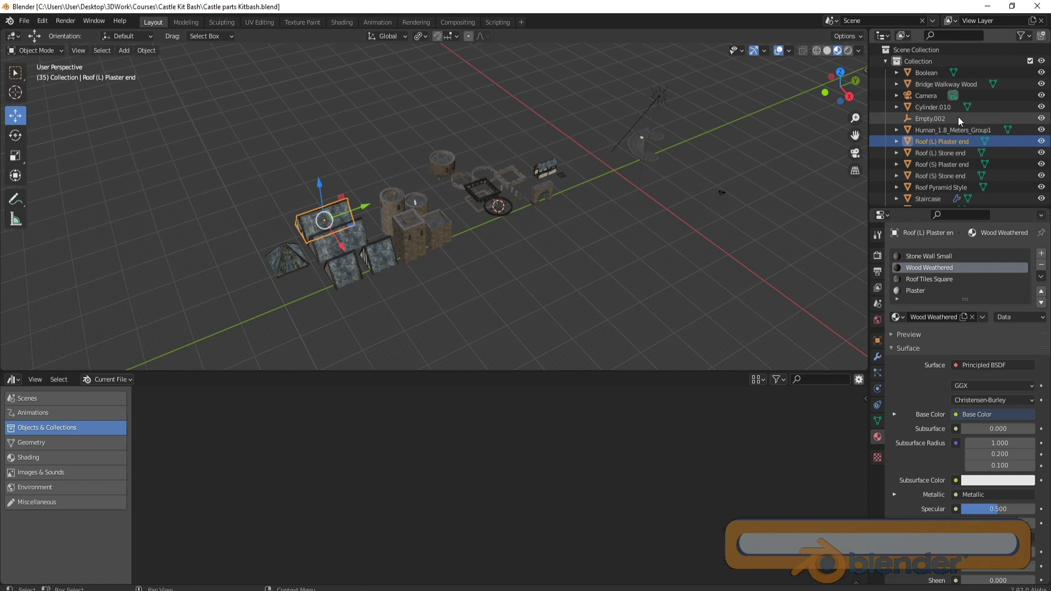
# - Create a new collection under Scene Collection and name it Roof
pyautogui.click(885, 62)
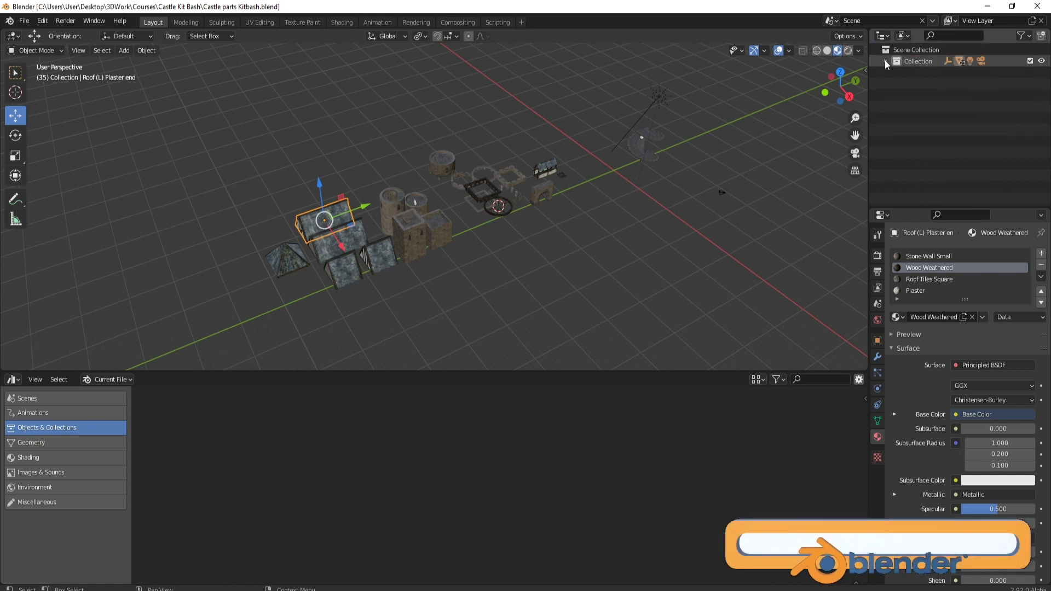
pyautogui.rightClick(916, 100)
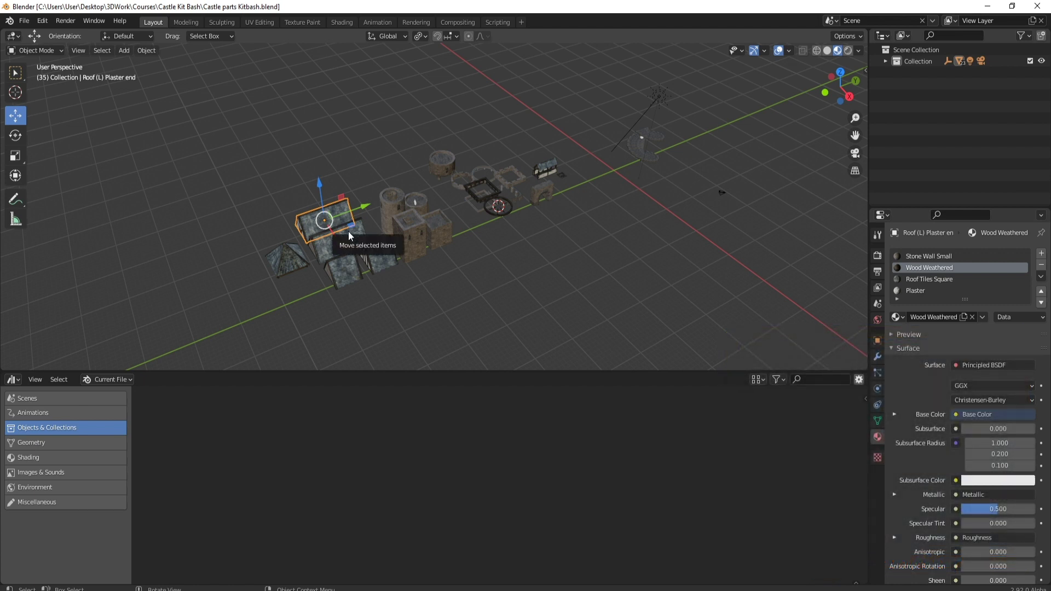
pyautogui.rightClick(922, 132)
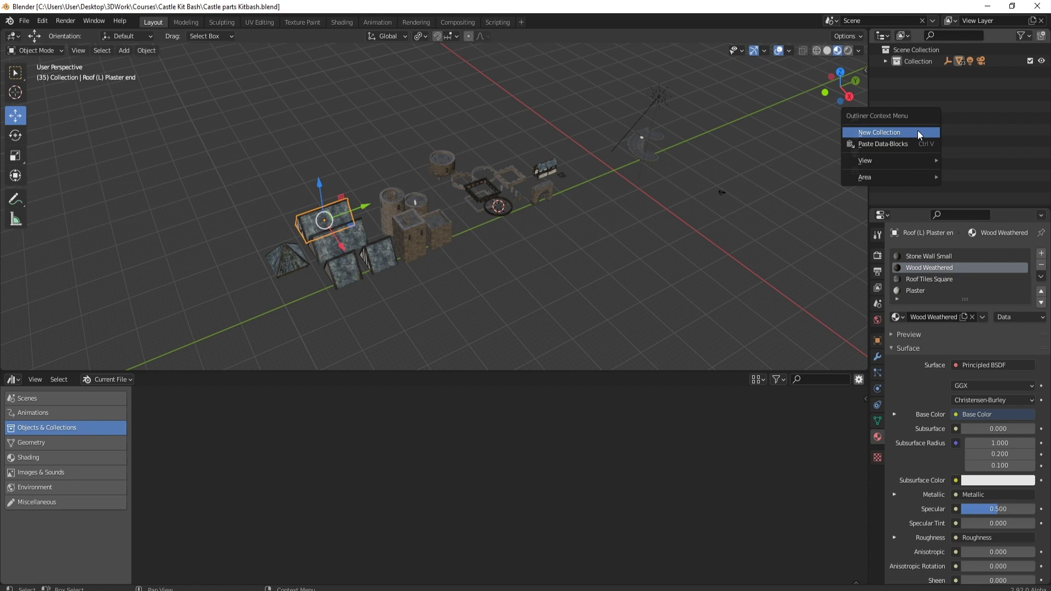
pyautogui.click(909, 50)
pyautogui.rightClick(915, 50)
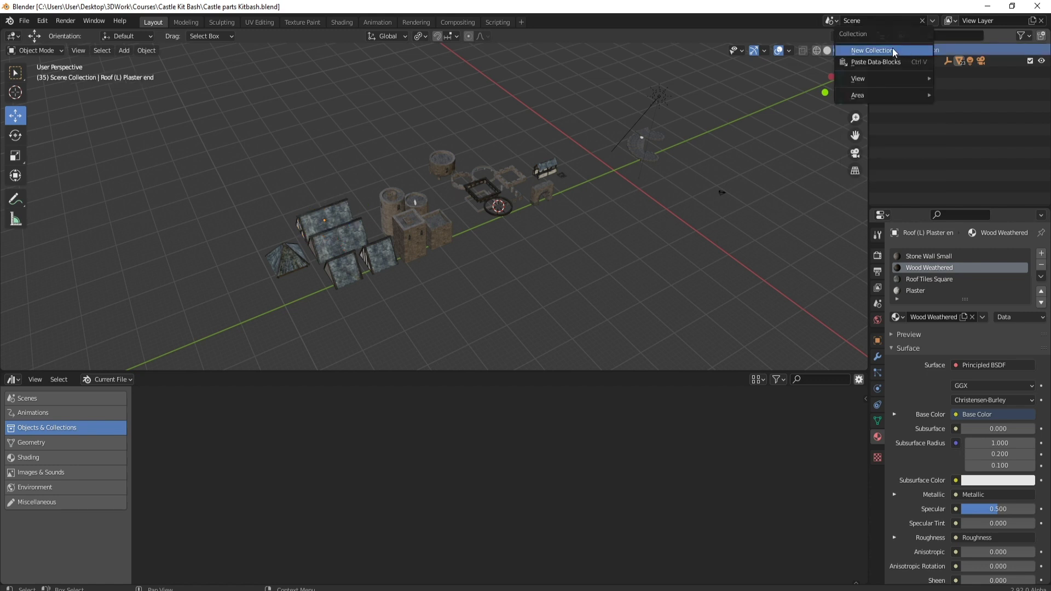
pyautogui.click(893, 49)
pyautogui.doubleClick(929, 73)
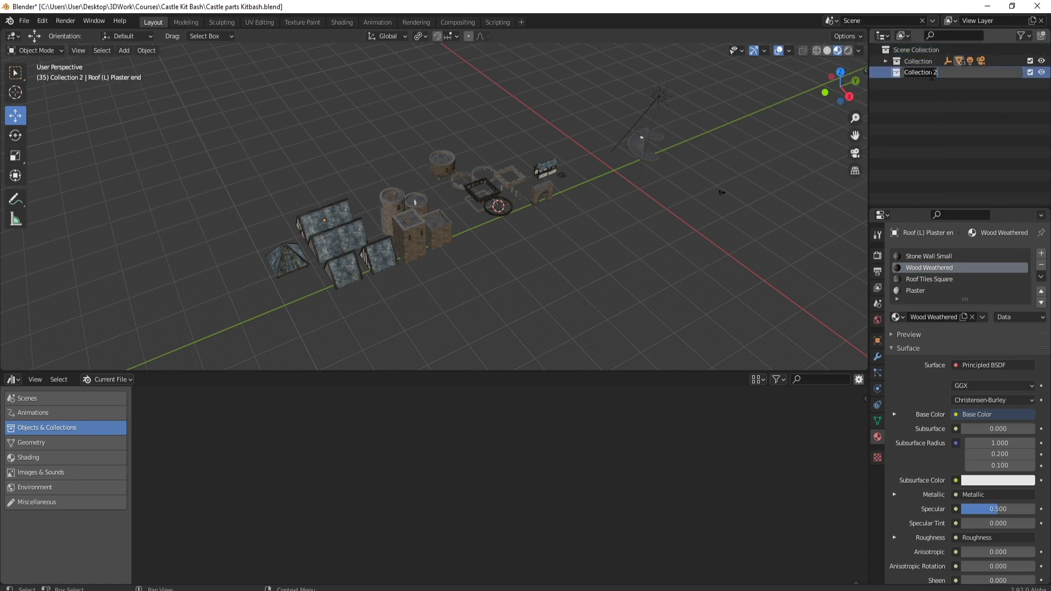
pyautogui.write('Roof')
pyautogui.press('Return')
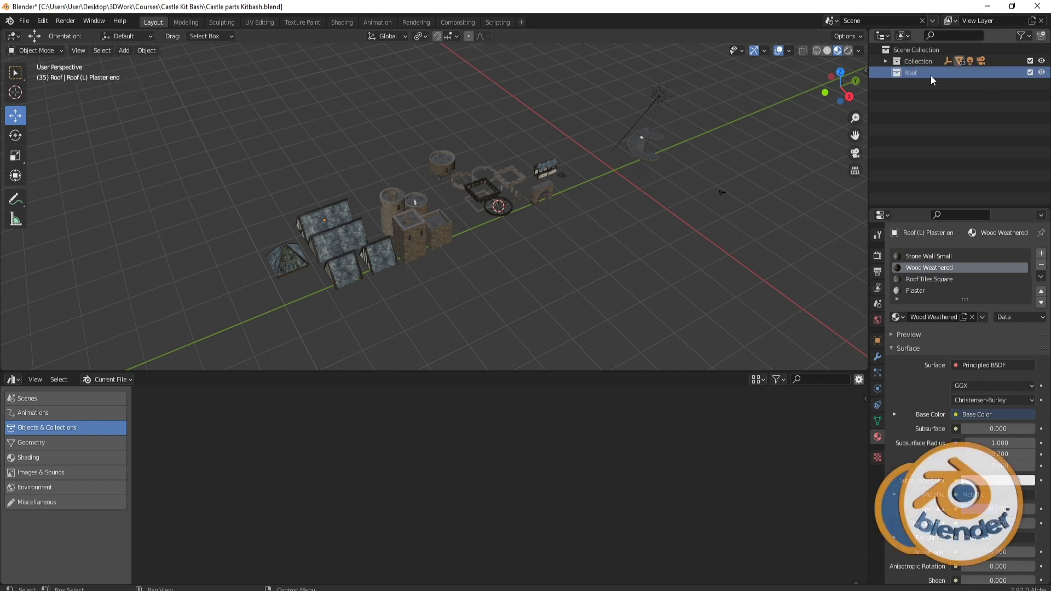
# - Select the five roof pieces, including the pyramid roof, and drag them into Roof
pyautogui.click(885, 61)
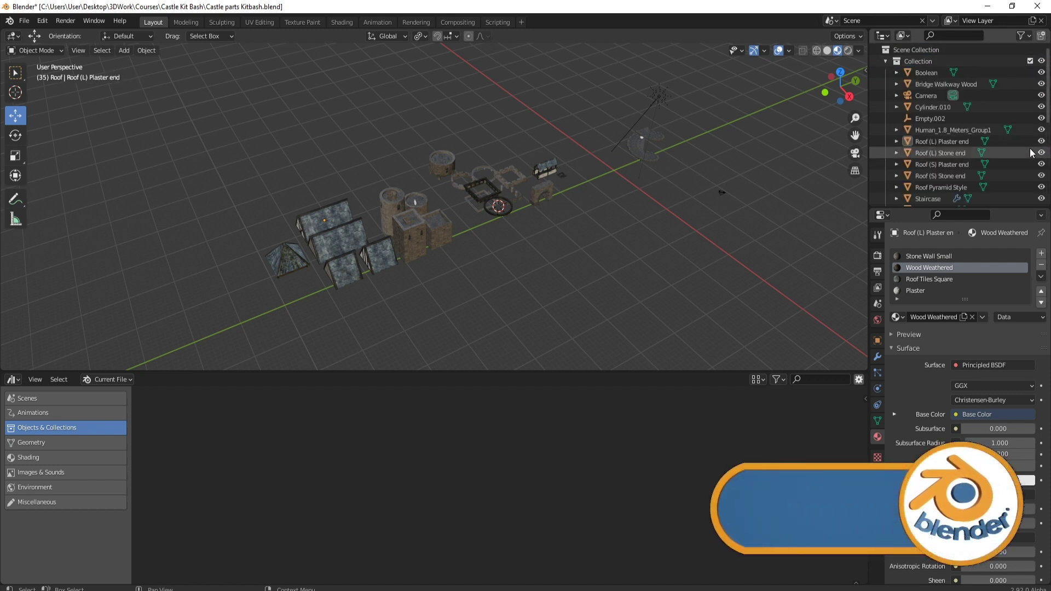
pyautogui.click(326, 213)
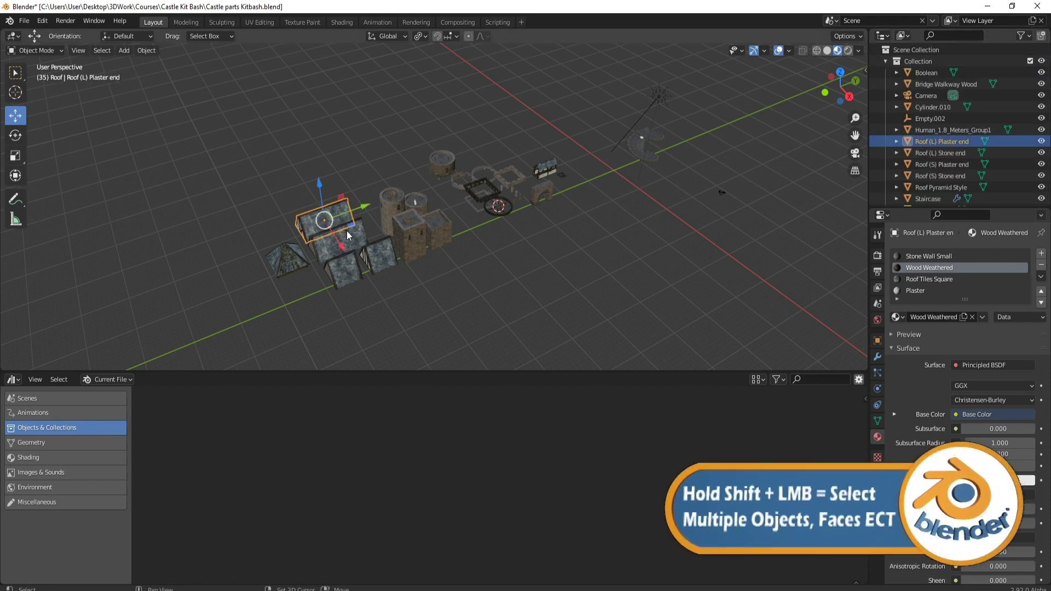
pyautogui.keyDown('shift'); pyautogui.click(350, 233); pyautogui.keyUp('shift')
pyautogui.keyDown('shift'); pyautogui.click(347, 264); pyautogui.keyUp('shift')
pyautogui.keyDown('shift'); pyautogui.click(378, 259); pyautogui.keyUp('shift')
pyautogui.keyDown('shift'); pyautogui.click(295, 254); pyautogui.keyUp('shift')
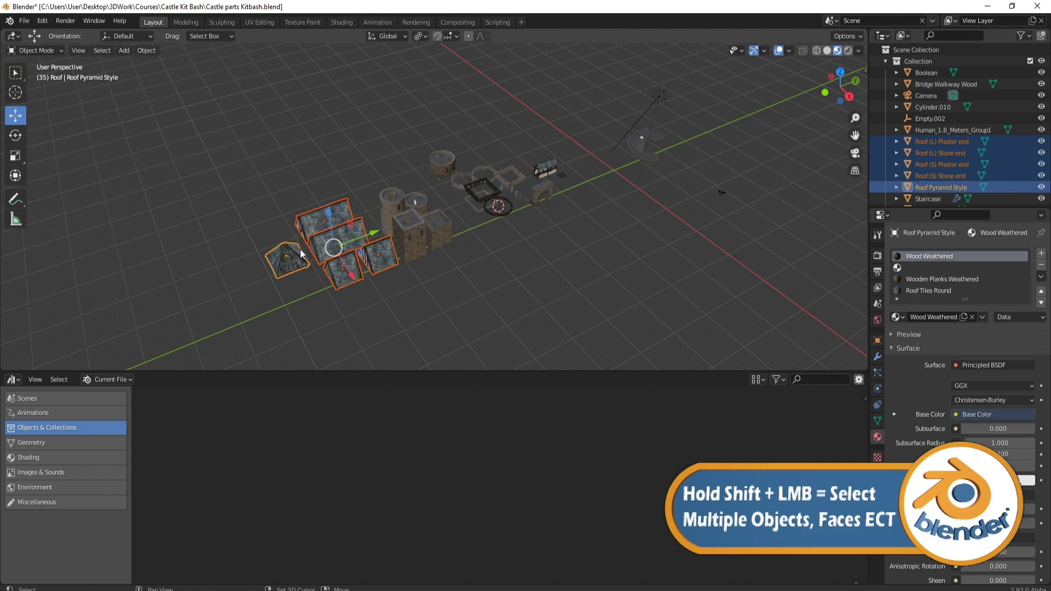
pyautogui.moveTo(949, 187)
pyautogui.mouseDown()
pyautogui.moveTo(942, 173)
pyautogui.moveTo(912, 192)
pyautogui.moveTo(937, 196)
pyautogui.mouseUp()
pyautogui.scroll(-2, 936, 195)
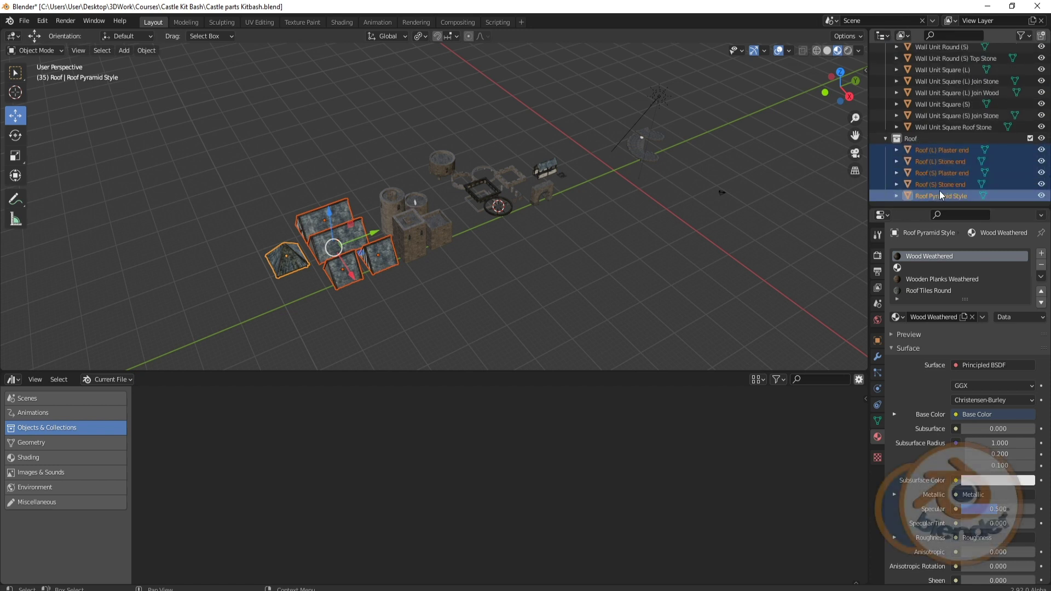
# - Mark Roof (L) Plaster end as an asset through ID Data
pyautogui.click(941, 152)
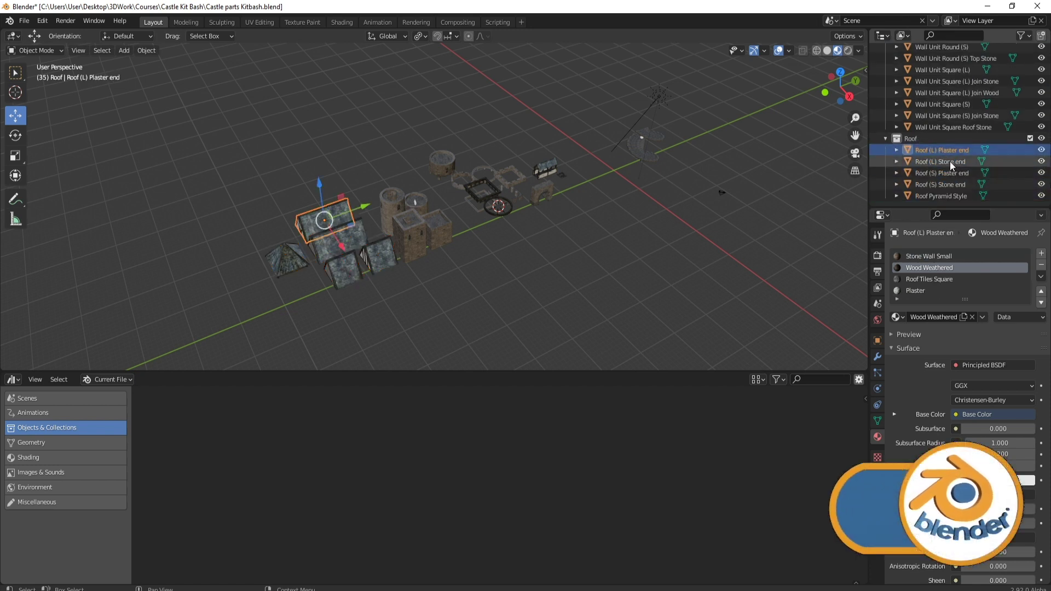
pyautogui.rightClick(945, 149)
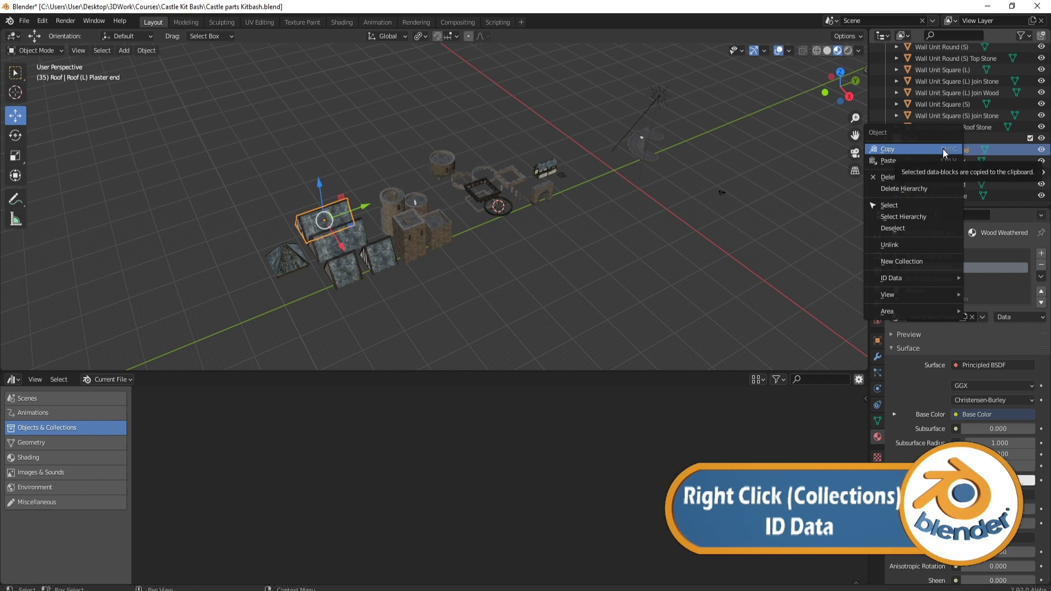
pyautogui.moveTo(913, 278)
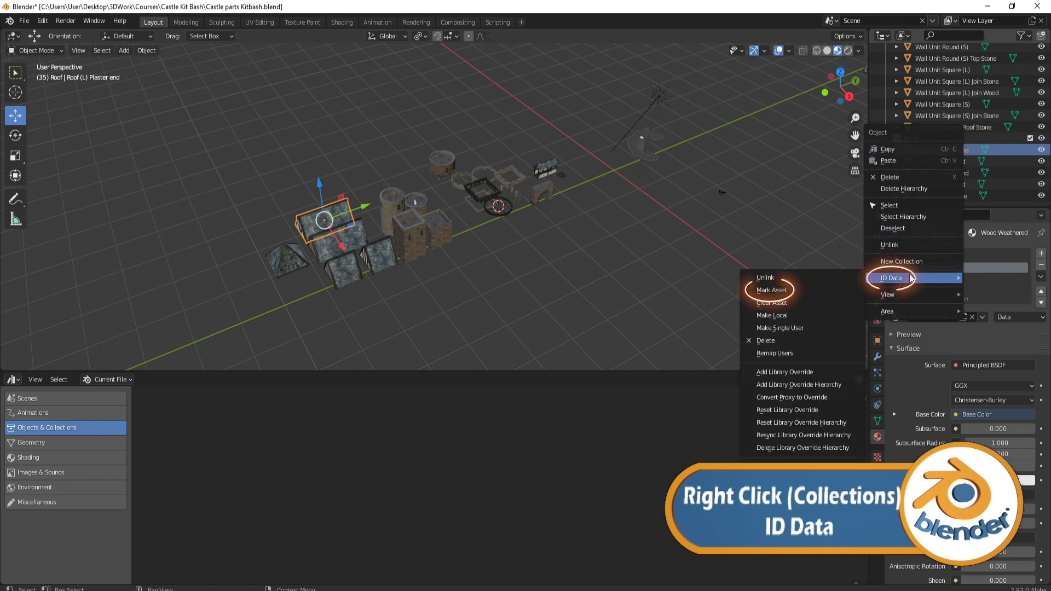
pyautogui.click(797, 295)
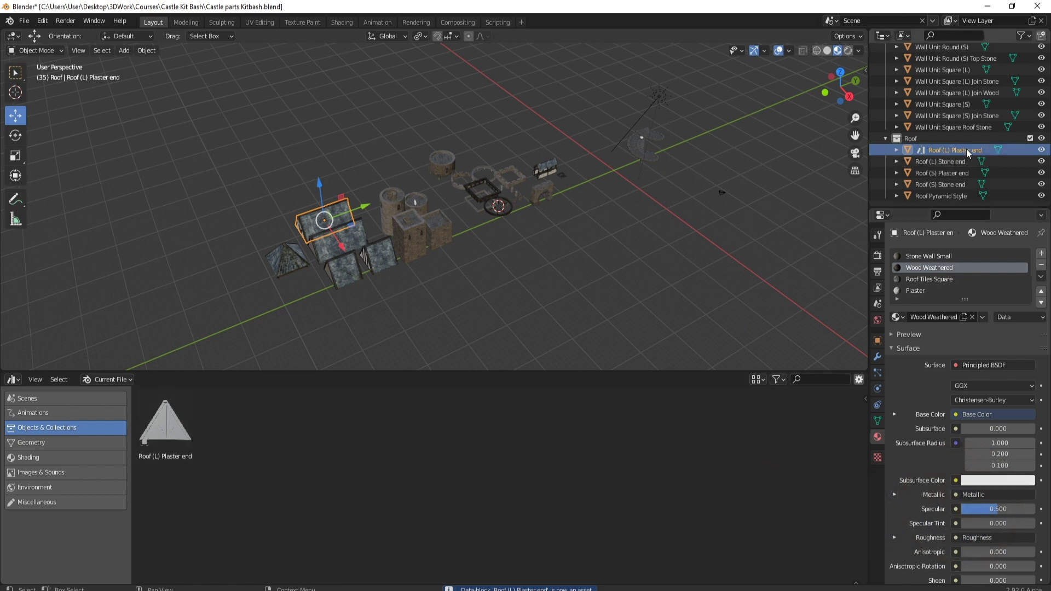
# - Test-drag copies of the roof piece from the Asset Browser into the scene, then delete them
pyautogui.moveTo(427, 206); pyautogui.dragTo(381, 199, button='middle')
pyautogui.scroll(5, 360, 265)
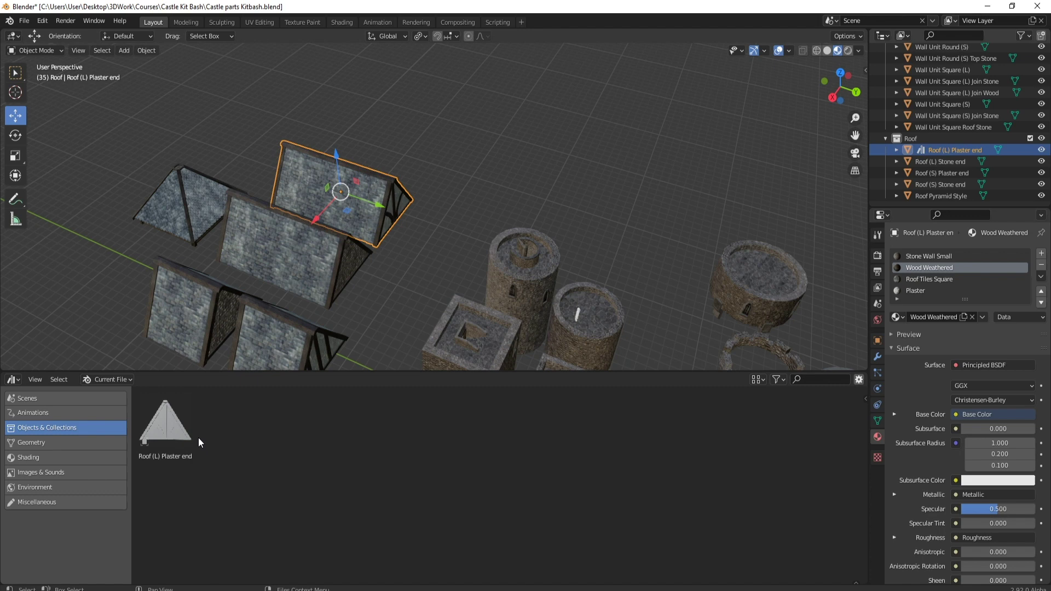
pyautogui.moveTo(170, 422); pyautogui.dragTo(566, 125)
pyautogui.moveTo(566, 126); pyautogui.dragTo(475, 118, button='middle')
pyautogui.scroll(-2, 480, 156)
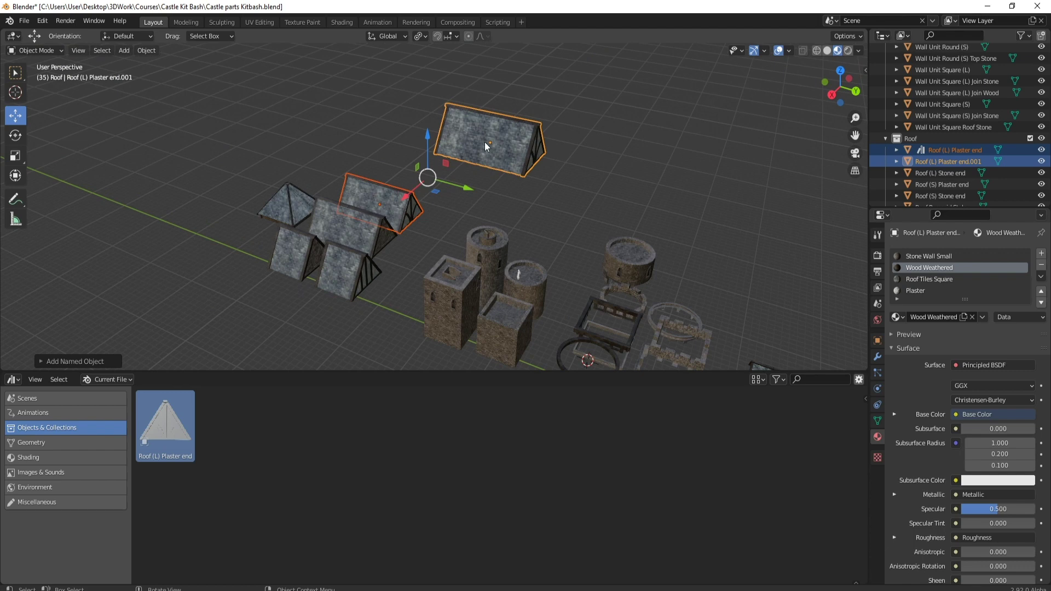
pyautogui.press('Delete')
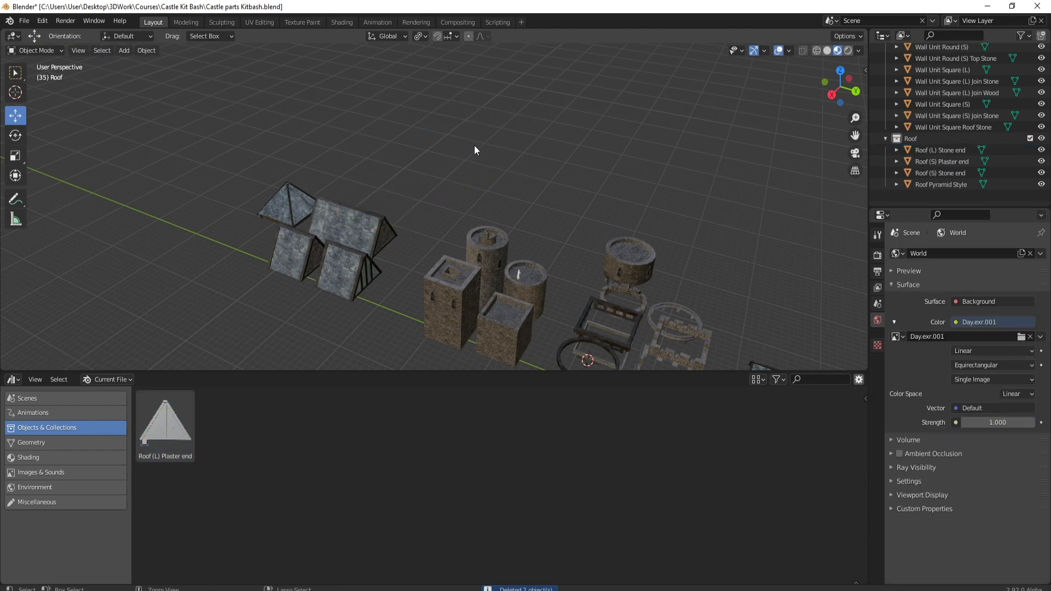
pyautogui.moveTo(474, 146); pyautogui.dragTo(488, 144)
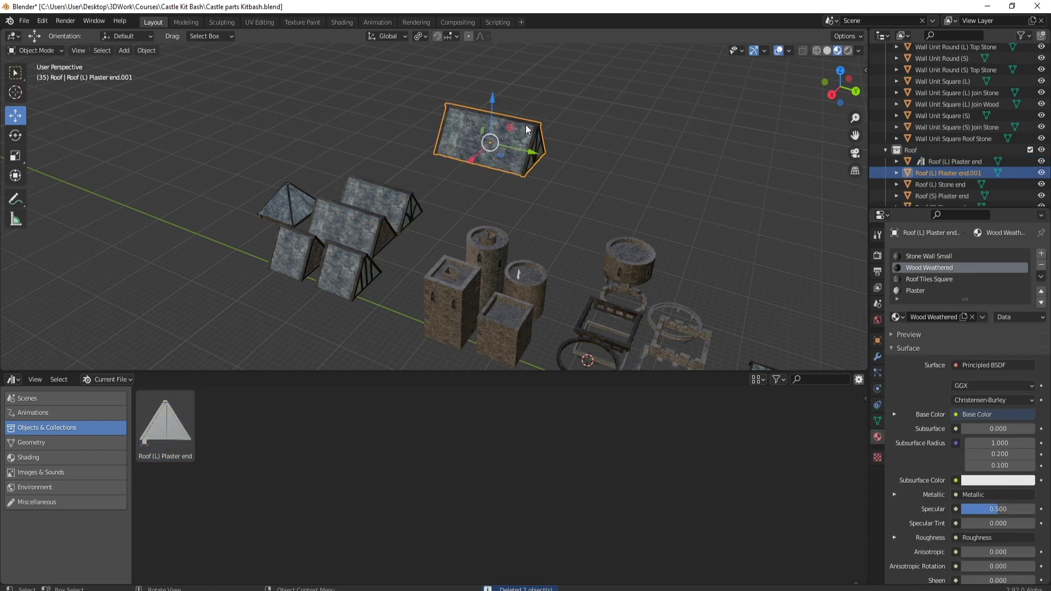
pyautogui.press('Delete')
pyautogui.scroll(3, 444, 182)
pyautogui.click(374, 187)
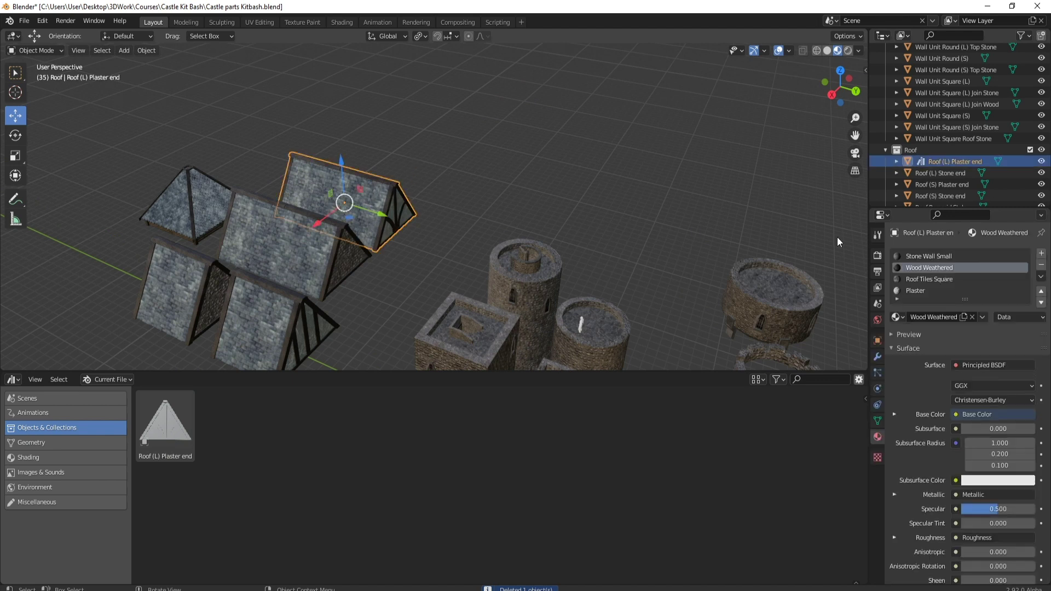
# - Select the remaining four roof pieces and mark them as assets
pyautogui.click(963, 174)
pyautogui.scroll(-1, 969, 171)
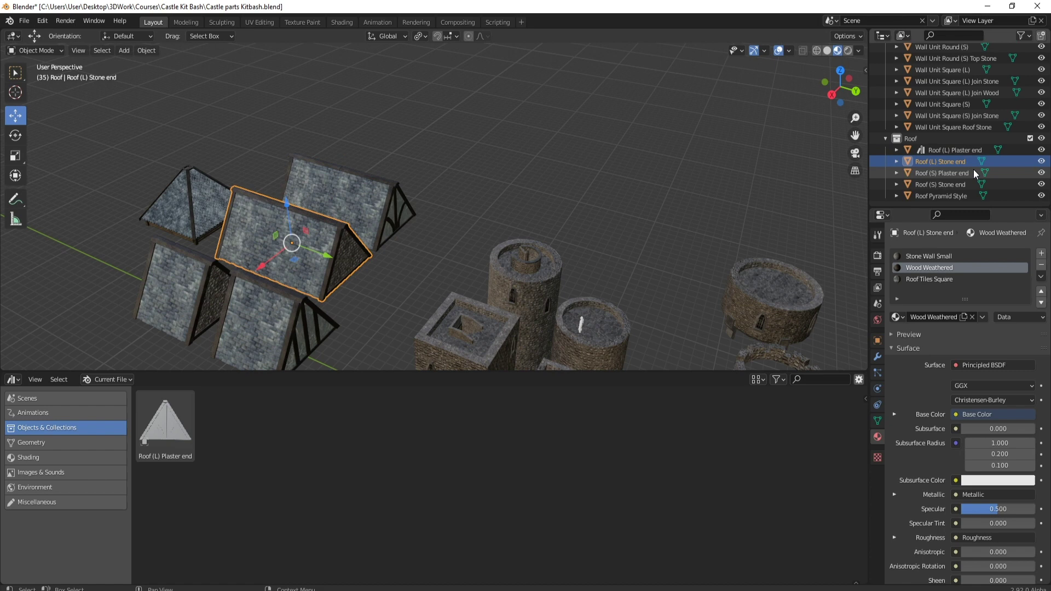
pyautogui.keyDown('shift'); pyautogui.click(958, 191); pyautogui.keyUp('shift')
pyautogui.rightClick(957, 173)
pyautogui.moveTo(957, 173)
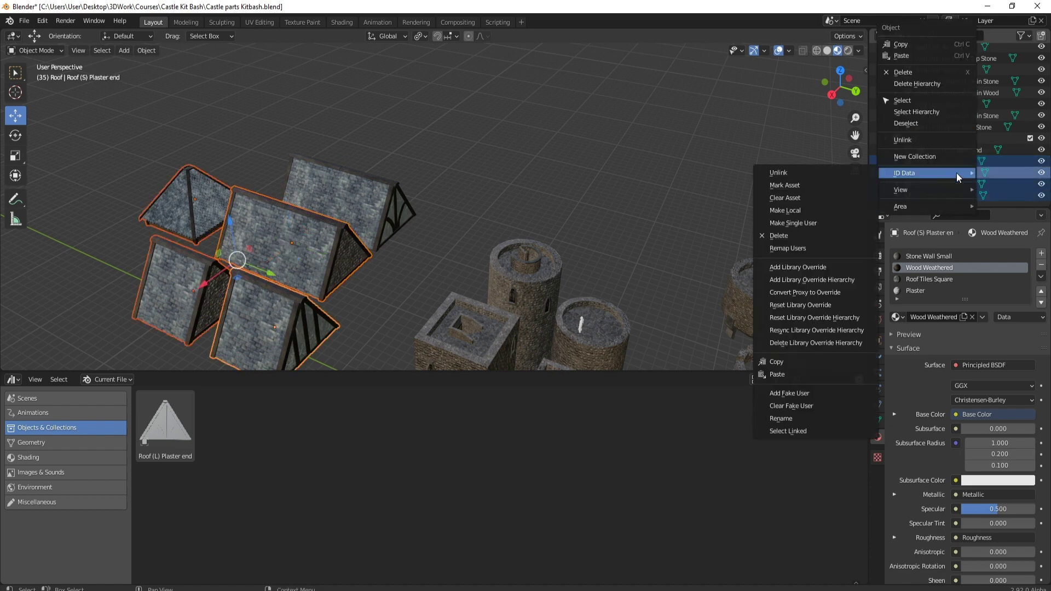
pyautogui.click(795, 187)
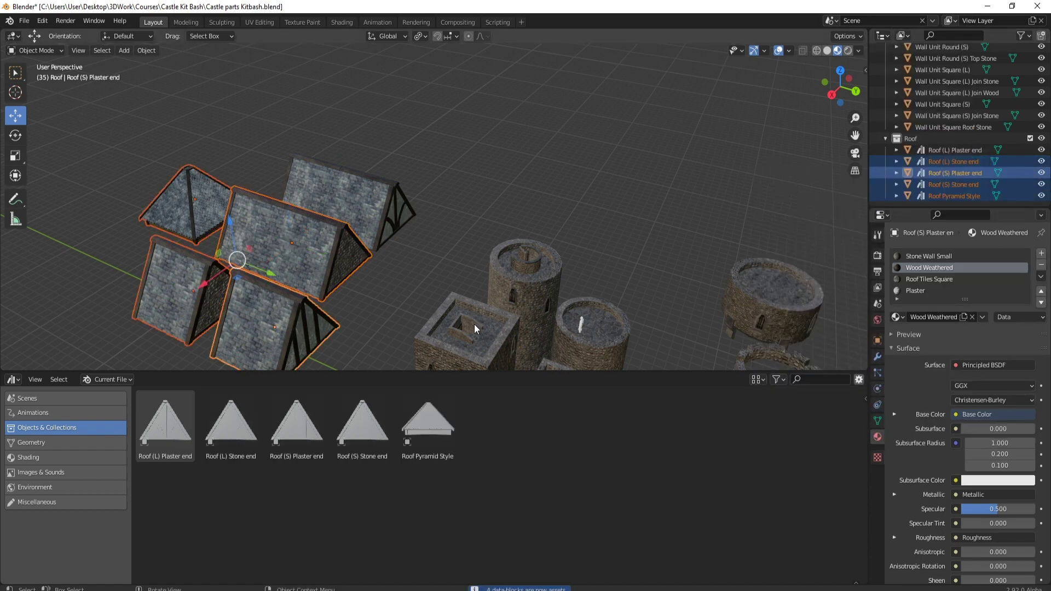
pyautogui.scroll(-3, 415, 226)
pyautogui.moveTo(432, 243); pyautogui.dragTo(438, 269, button='middle')
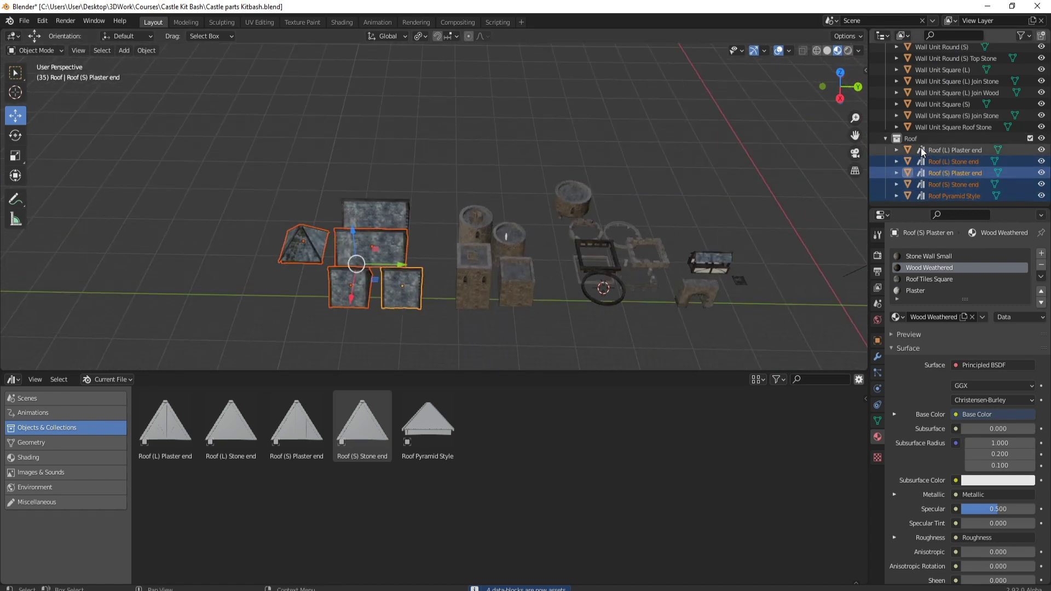
# - Collapse the Roof collection and hide it from the viewport
pyautogui.click(885, 139)
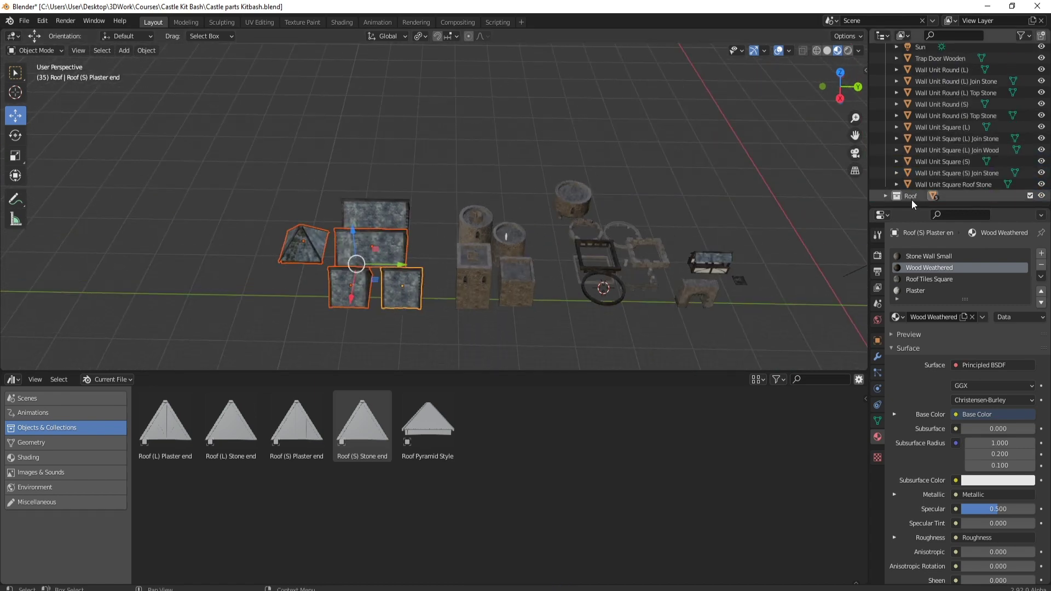
pyautogui.click(1041, 196)
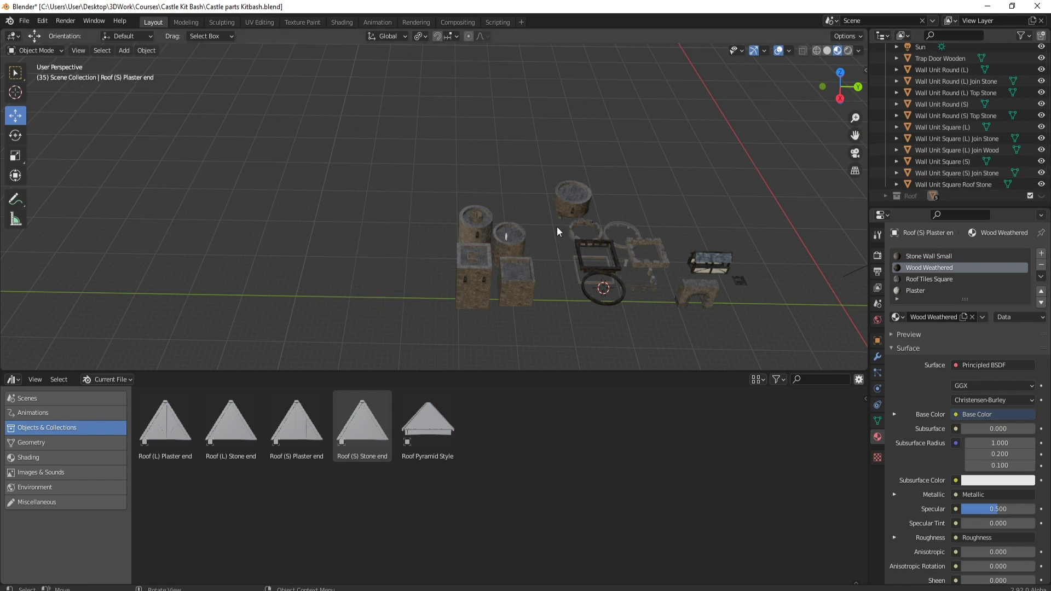
pyautogui.moveTo(557, 227); pyautogui.dragTo(548, 241, button='middle')
pyautogui.moveTo(432, 414); pyautogui.dragTo(887, 185)
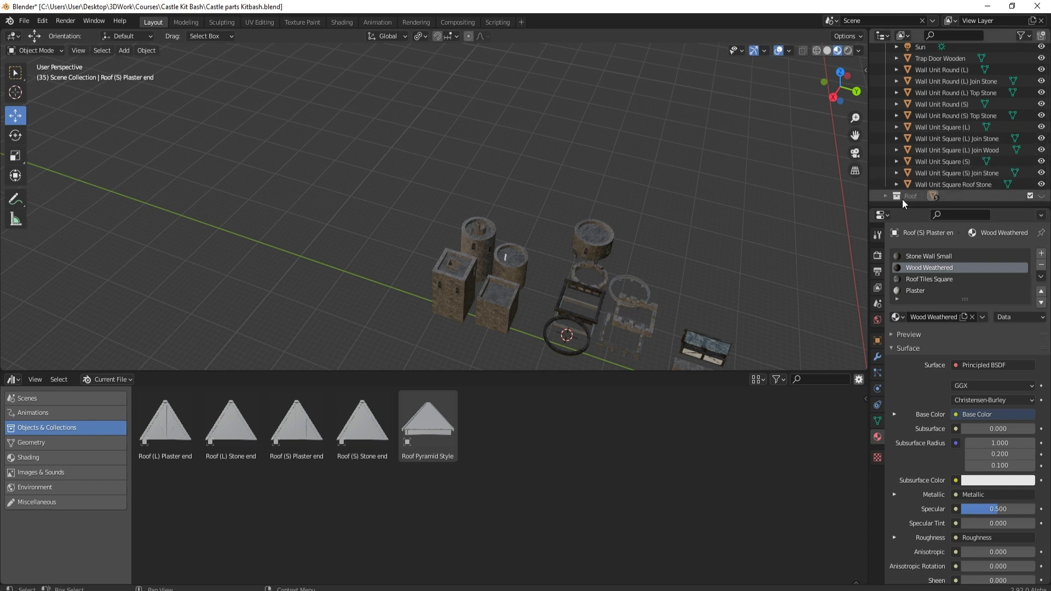
# - Add a new collection inside Collection and move it to the Scene Collection top level
pyautogui.scroll(5, 931, 137)
pyautogui.rightClick(918, 62)
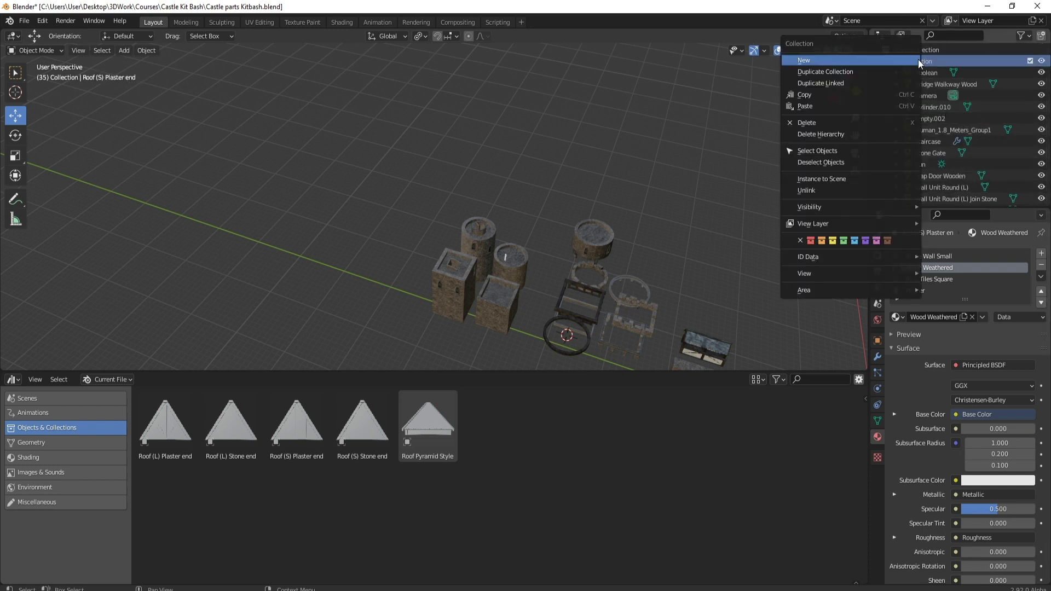
pyautogui.click(848, 59)
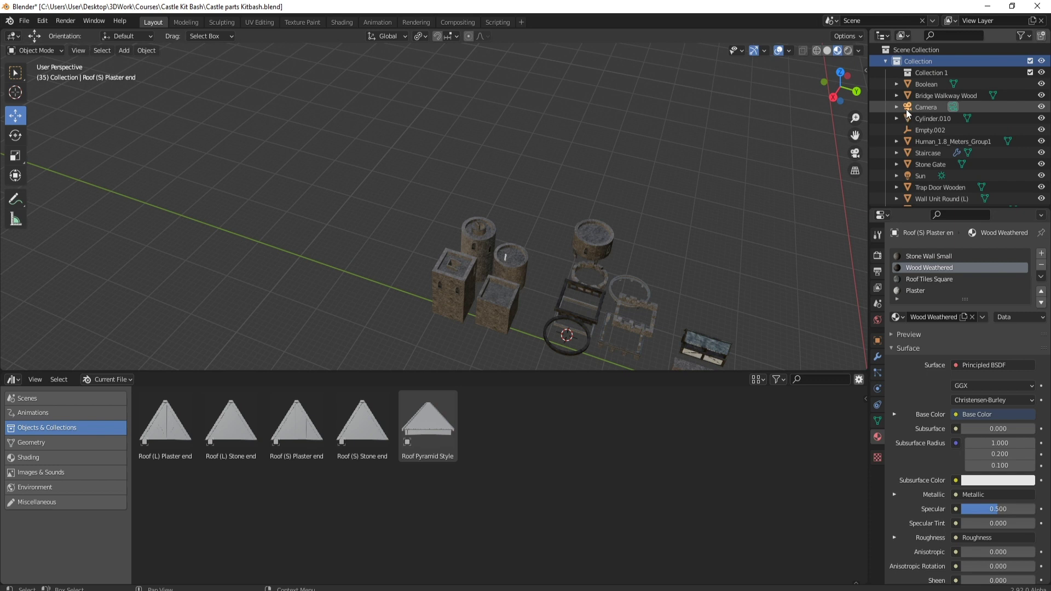
pyautogui.scroll(-3, 959, 121)
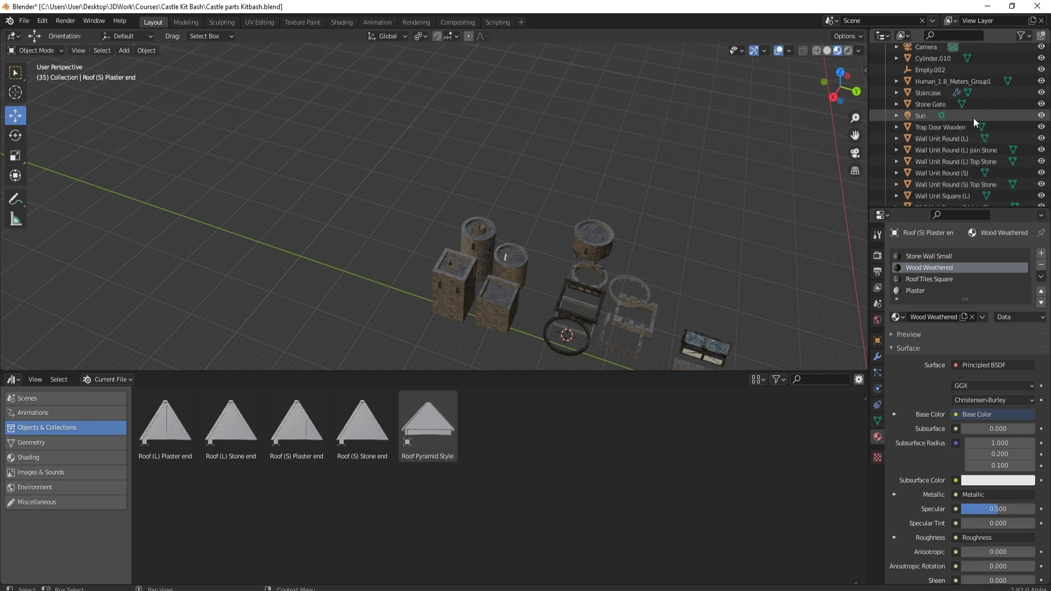
pyautogui.scroll(3, 974, 118)
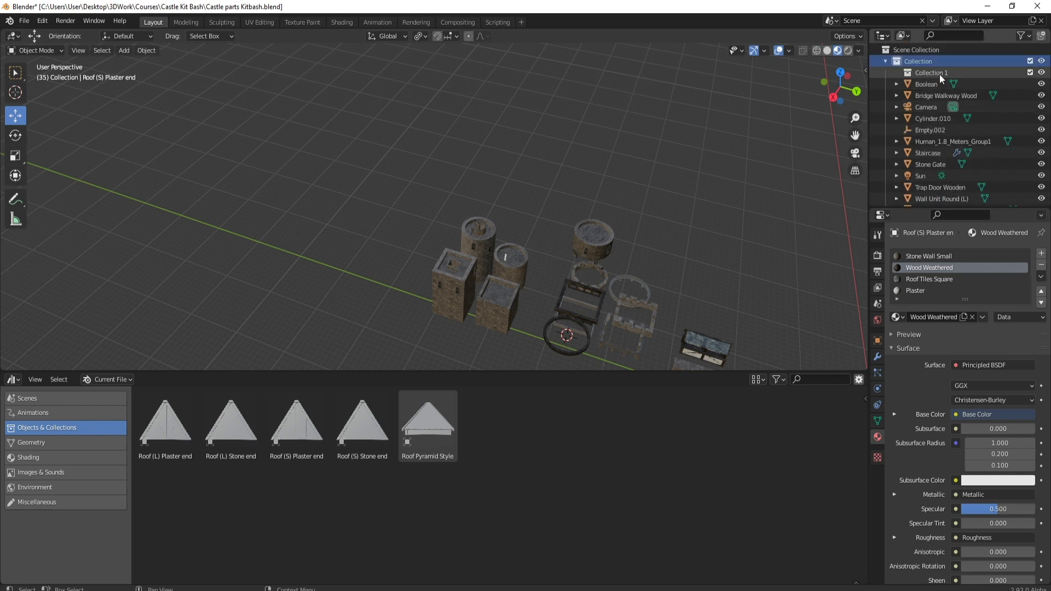
pyautogui.moveTo(933, 71); pyautogui.dragTo(937, 56)
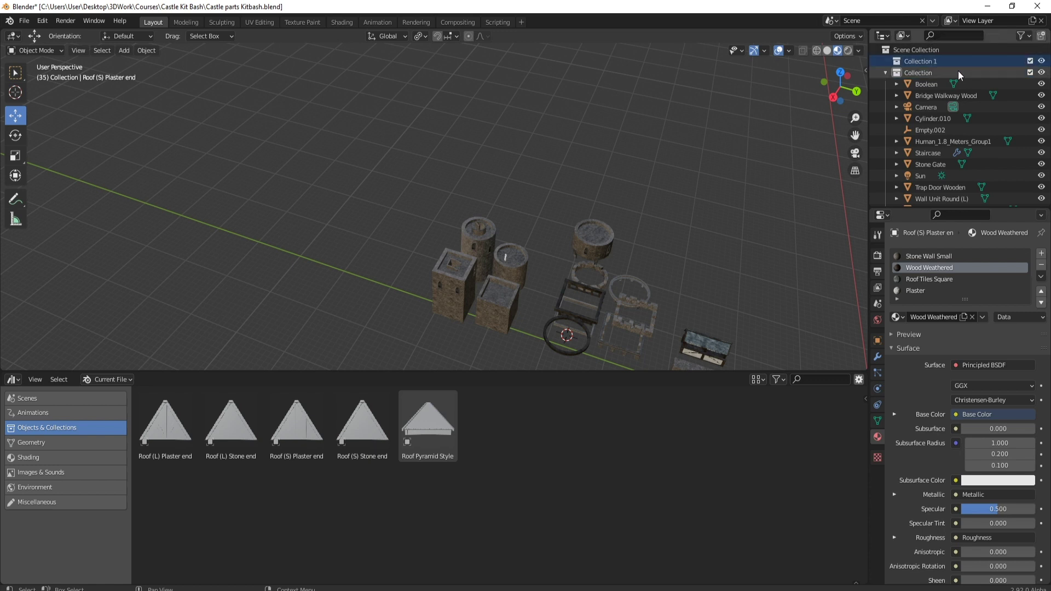
# - Rename Collection 1 to New and select it
pyautogui.doubleClick(933, 59)
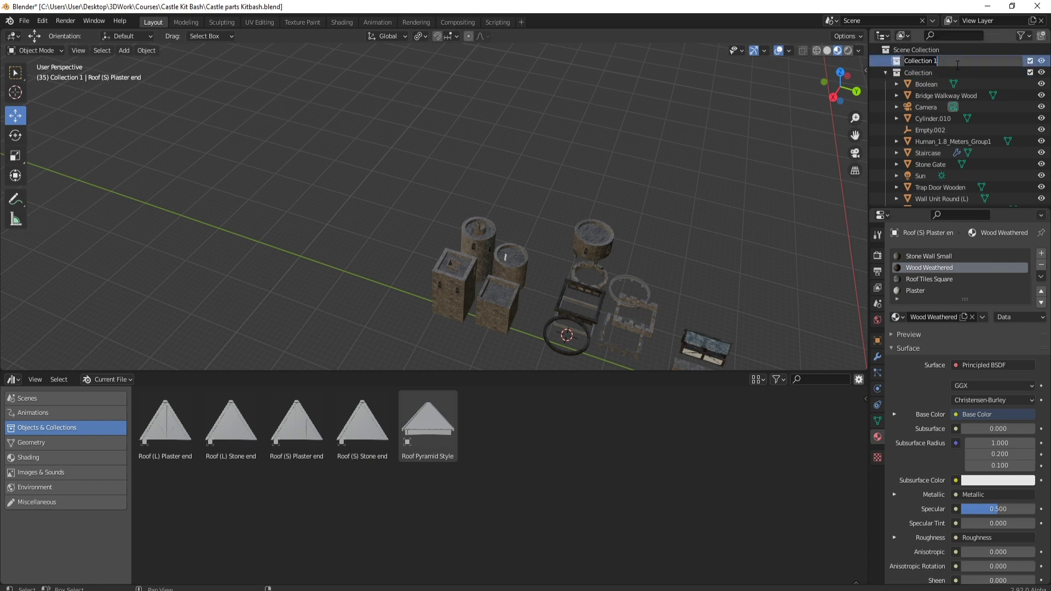
pyautogui.write('New')
pyautogui.press('Return')
pyautogui.moveTo(949, 58); pyautogui.dragTo(958, 158)
pyautogui.click(927, 63)
pyautogui.moveTo(927, 62); pyautogui.dragTo(923, 201)
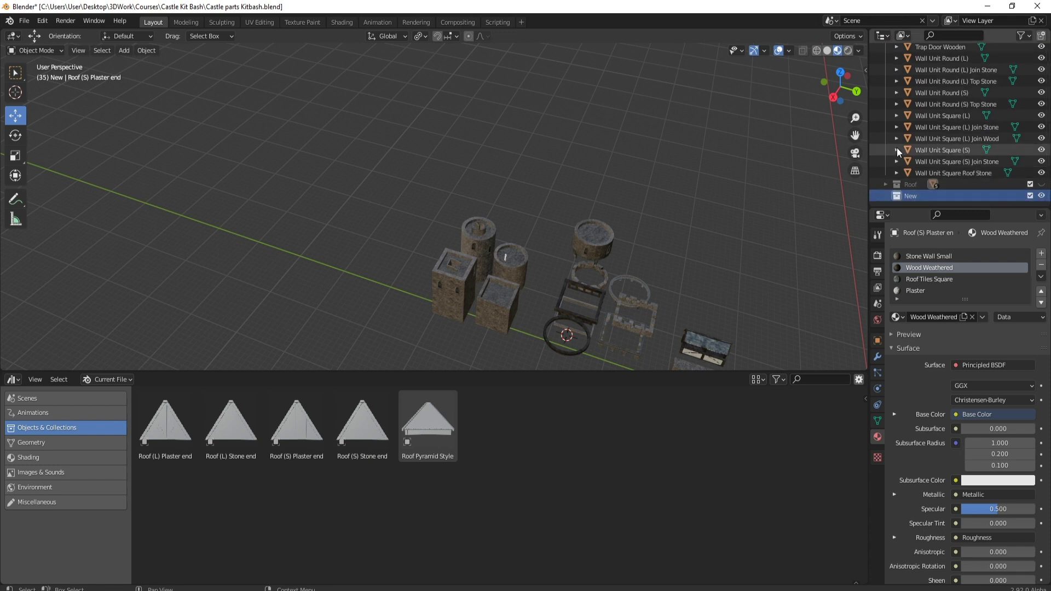
# - Drag copies of Roof Pyramid Style and Roof (S) Stone end into the scene and rearrange them in the Outliner
pyautogui.moveTo(432, 408); pyautogui.dragTo(291, 153)
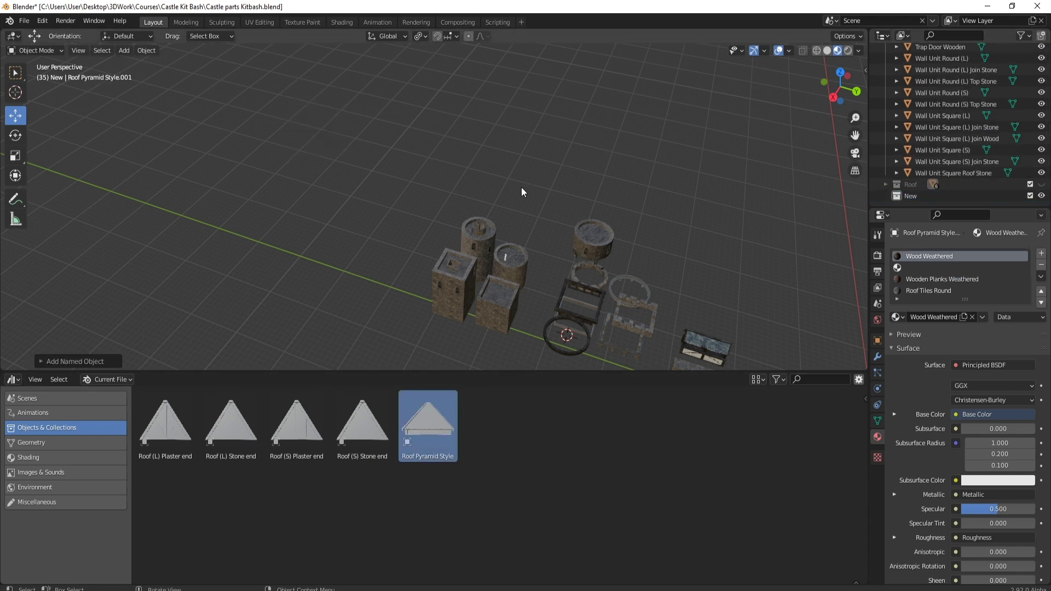
pyautogui.click(896, 186)
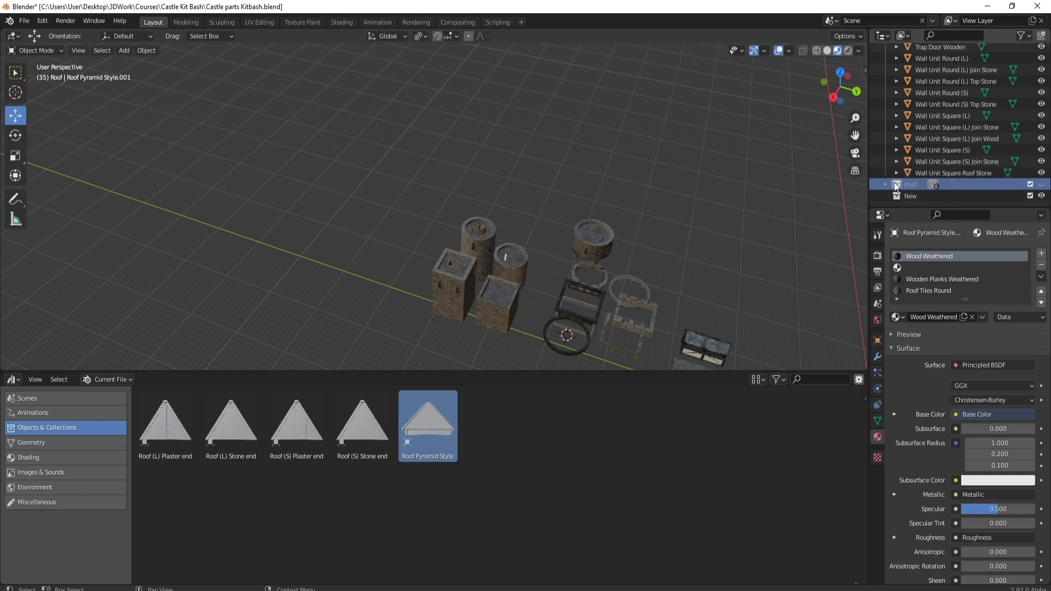
pyautogui.moveTo(896, 185); pyautogui.dragTo(918, 196)
pyautogui.moveTo(360, 429); pyautogui.dragTo(405, 159)
pyautogui.moveTo(937, 175); pyautogui.dragTo(935, 205)
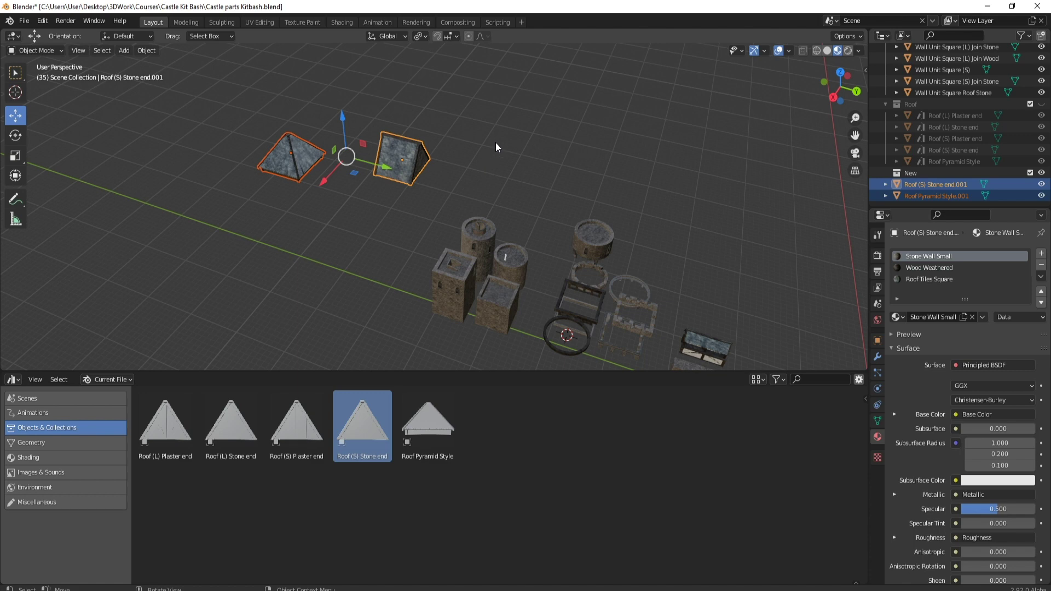
# - Slide the Wall Unit Square (L) tower about 27.6 m along X
pyautogui.scroll(3, 425, 154)
pyautogui.keyDown('shift'); pyautogui.scroll(2, 432, 215); pyautogui.keyUp('shift')
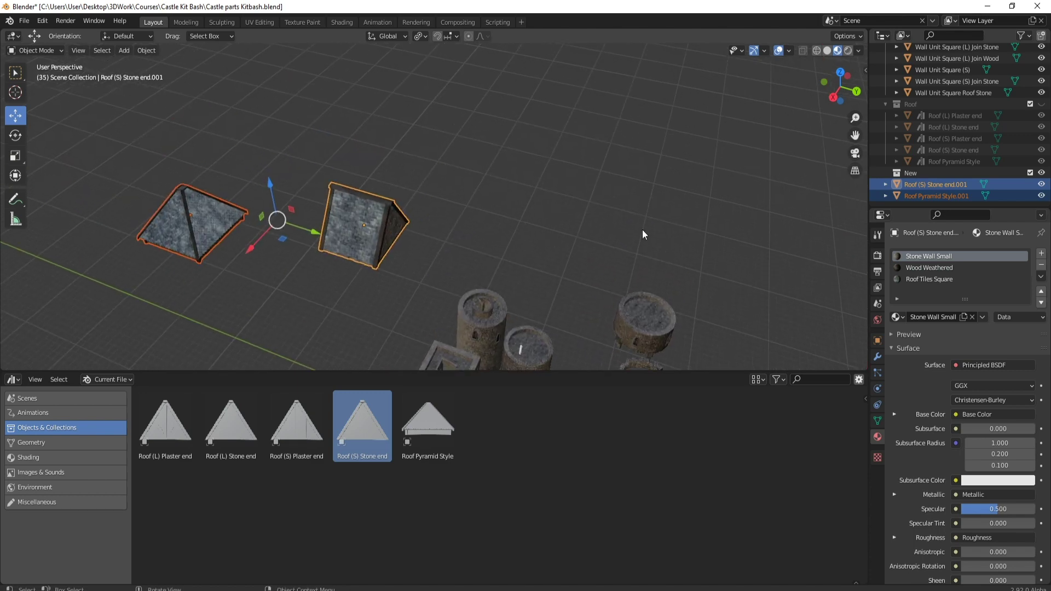
pyautogui.moveTo(393, 242); pyautogui.dragTo(507, 252, button='middle')
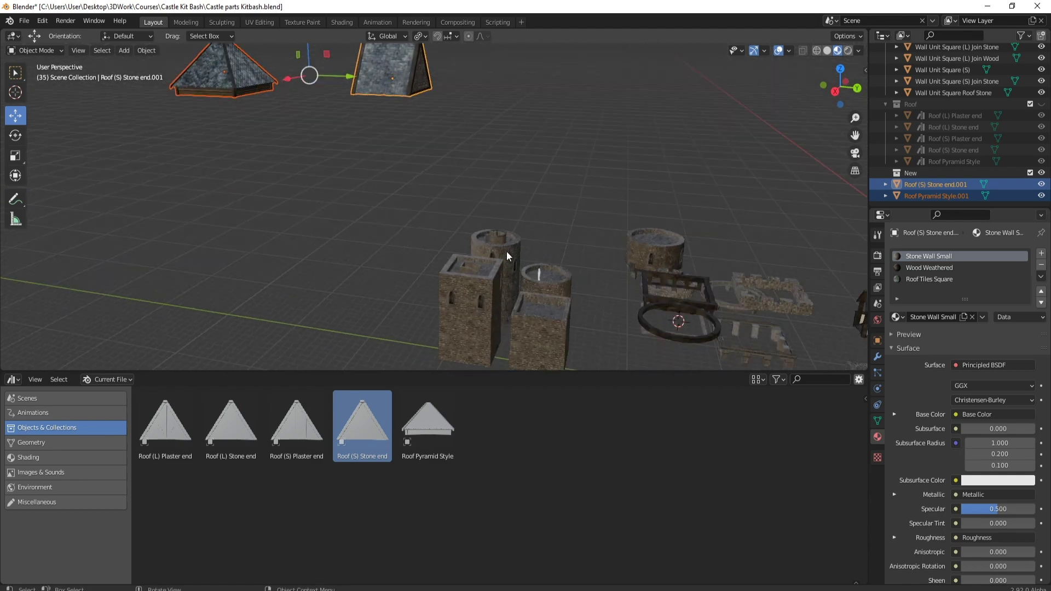
pyautogui.click(477, 291)
pyautogui.moveTo(518, 242); pyautogui.dragTo(306, 216)
pyautogui.scroll(-4, 337, 112)
# - Add another Roof Pyramid Style copy, move it into the New collection, and inspect the roofs
pyautogui.click(328, 113)
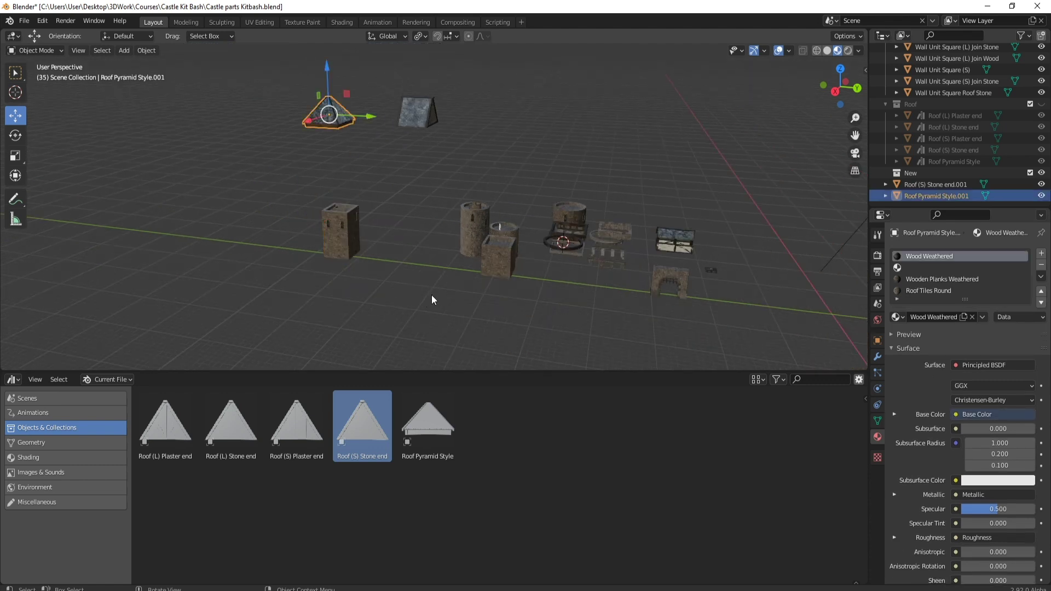
pyautogui.moveTo(430, 425); pyautogui.dragTo(337, 225)
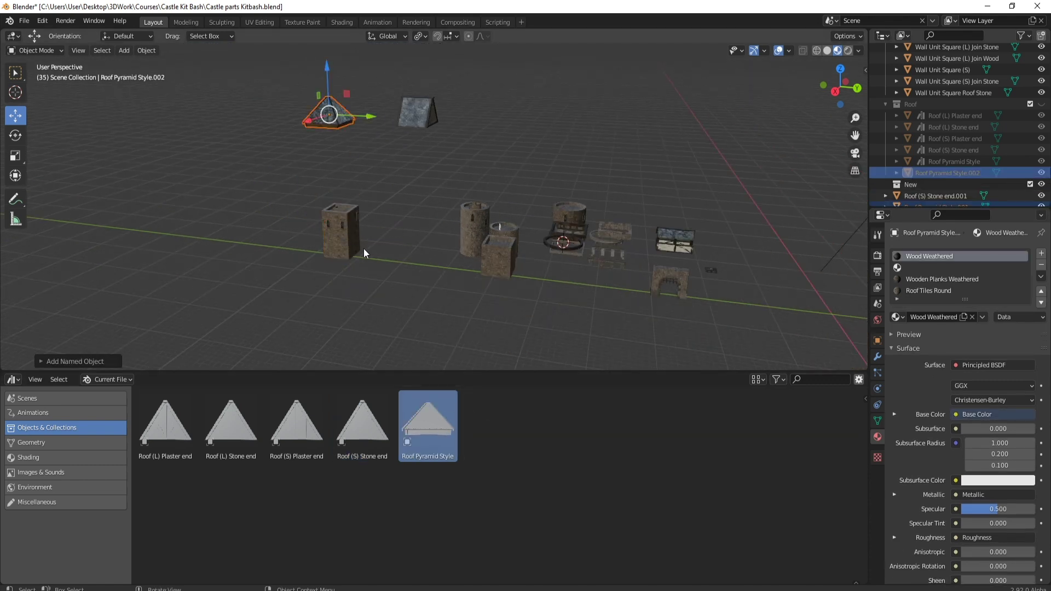
pyautogui.moveTo(936, 170); pyautogui.dragTo(929, 193)
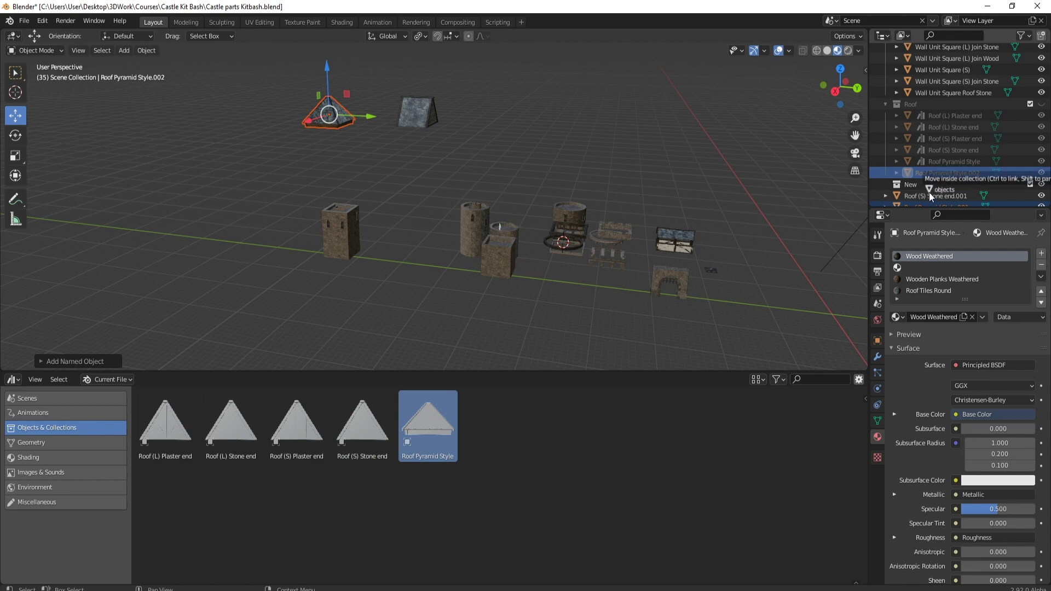
pyautogui.scroll(5, 516, 240)
pyautogui.moveTo(354, 239); pyautogui.dragTo(186, 273, button='middle')
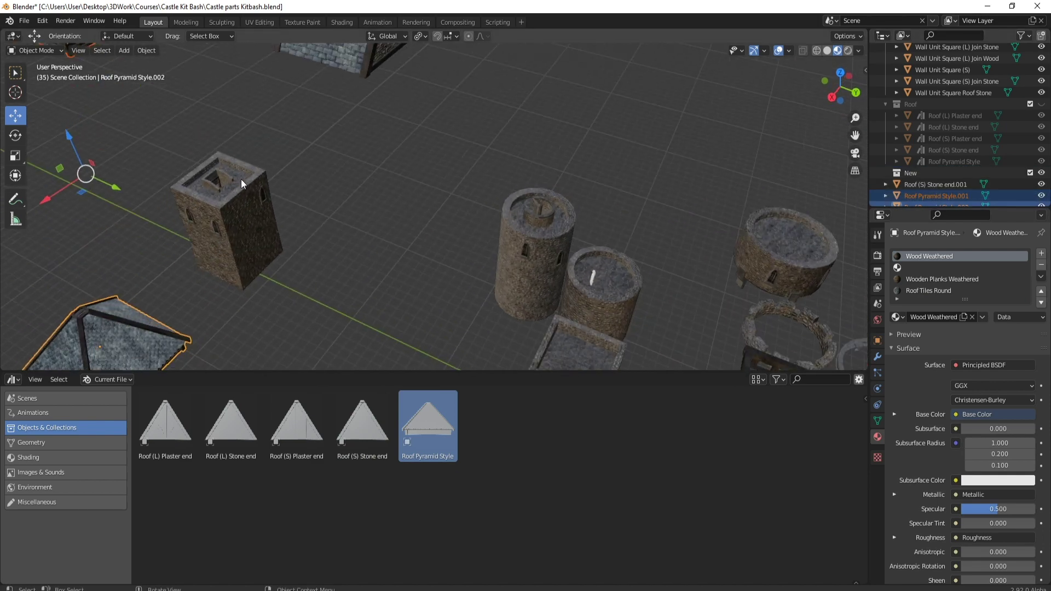
pyautogui.keyDown('shift'); pyautogui.moveTo(241, 180); pyautogui.dragTo(374, 80, button='middle'); pyautogui.keyUp('shift')
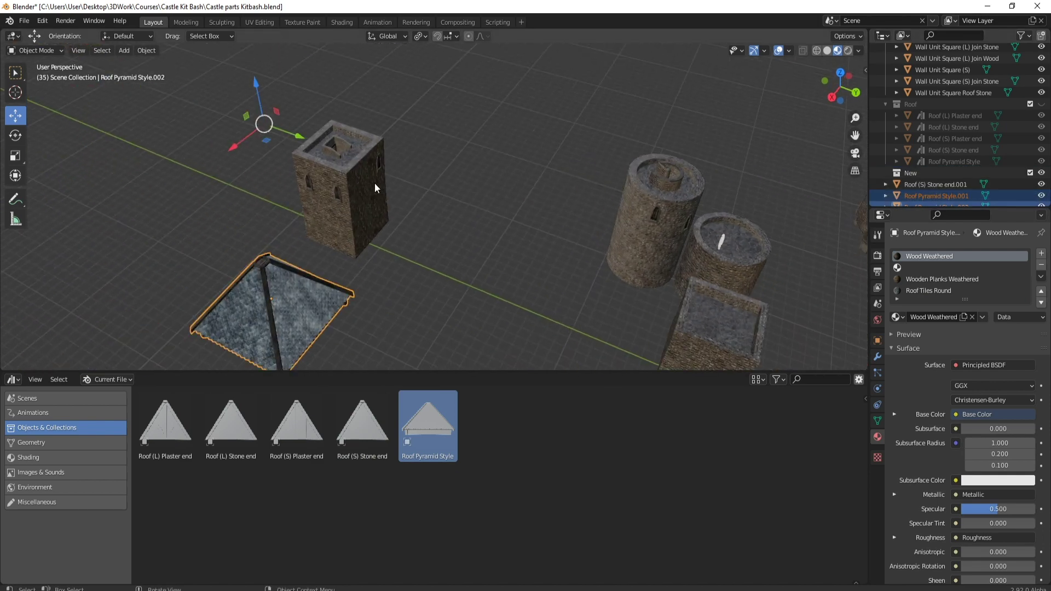
pyautogui.scroll(-8, 399, 186)
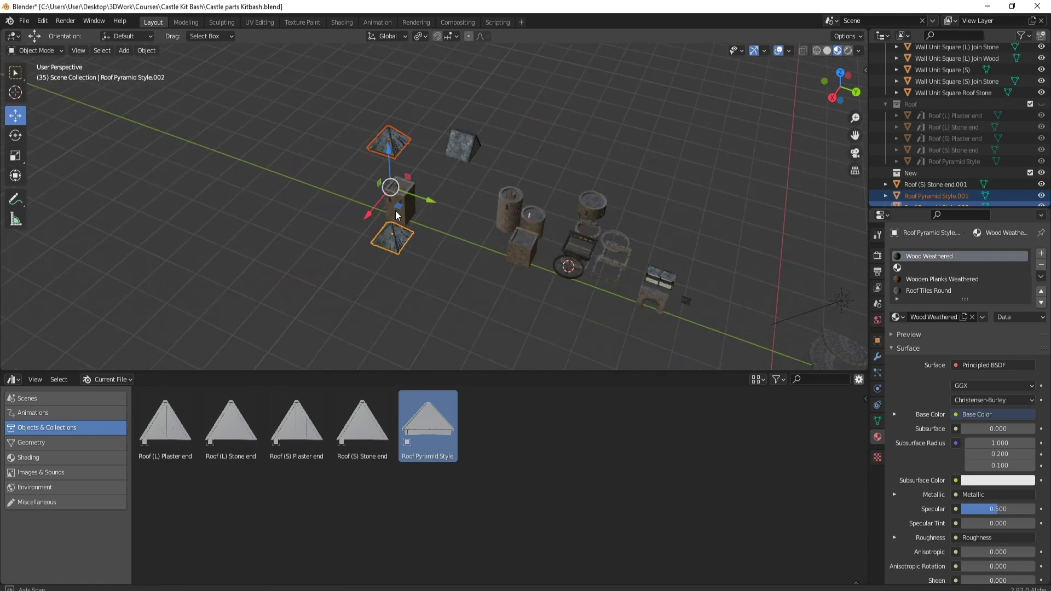
pyautogui.moveTo(405, 213); pyautogui.dragTo(518, 237, button='middle')
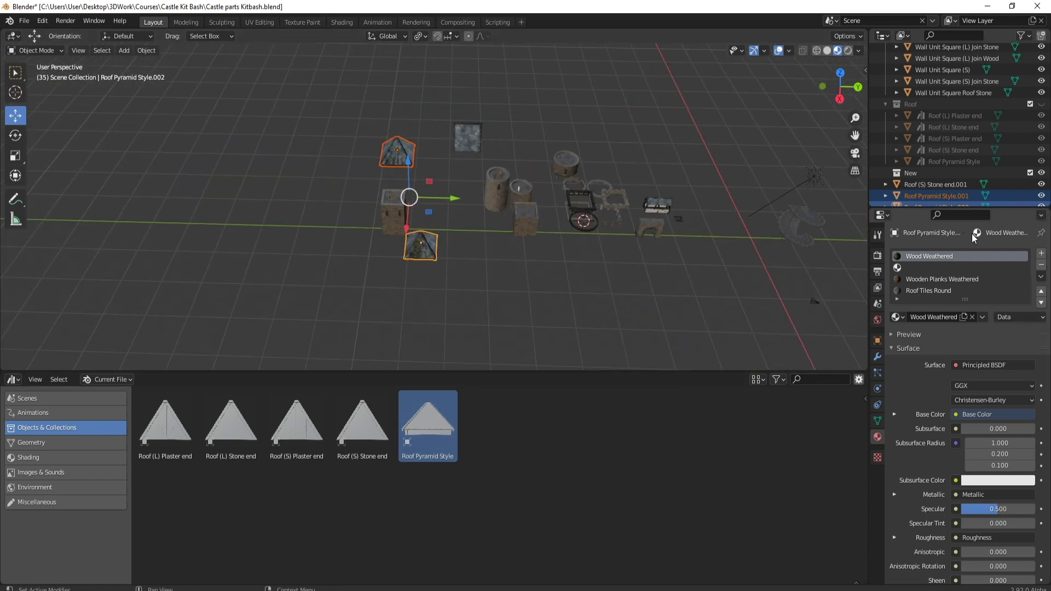
pyautogui.scroll(-4, 944, 273)
pyautogui.scroll(4, 944, 273)
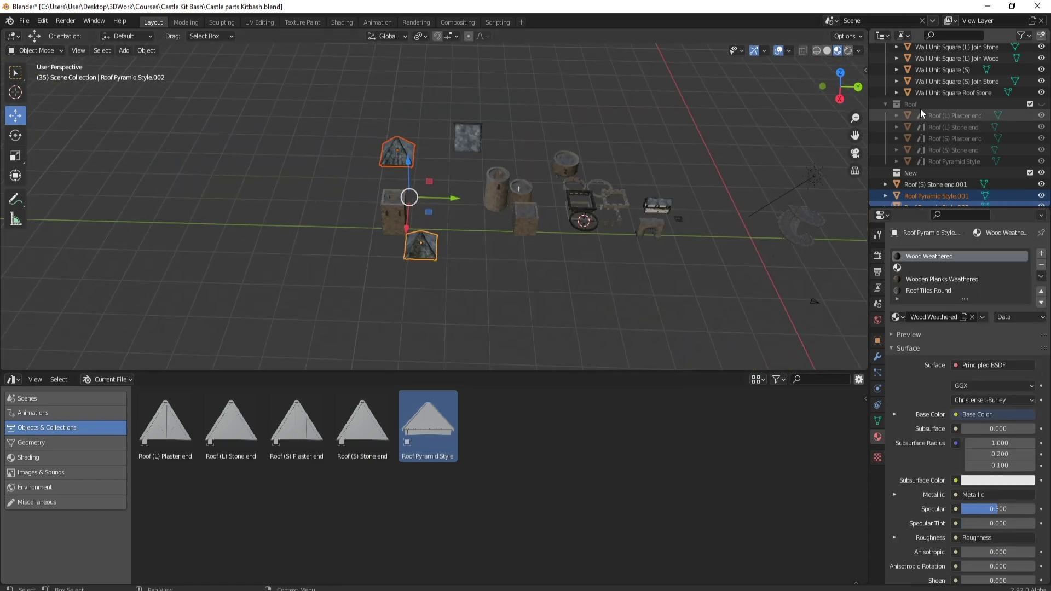
# - Select Wall Unit Square (L) Join Stone and make its Rock Wall material slot active
pyautogui.click(939, 48)
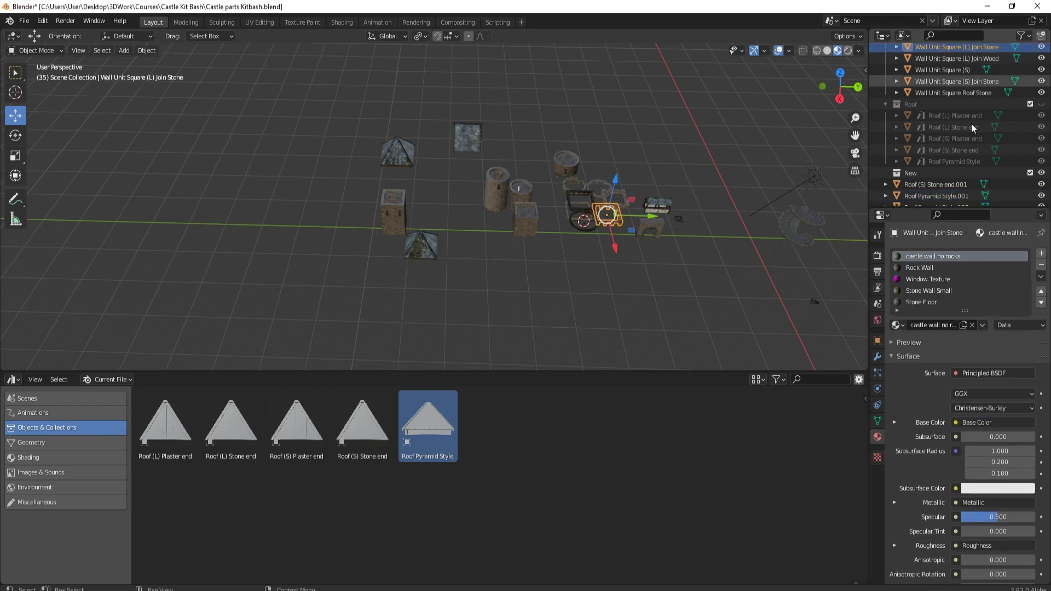
pyautogui.click(922, 268)
pyautogui.moveTo(618, 236); pyautogui.dragTo(577, 207, button='middle')
pyautogui.scroll(5, 578, 207)
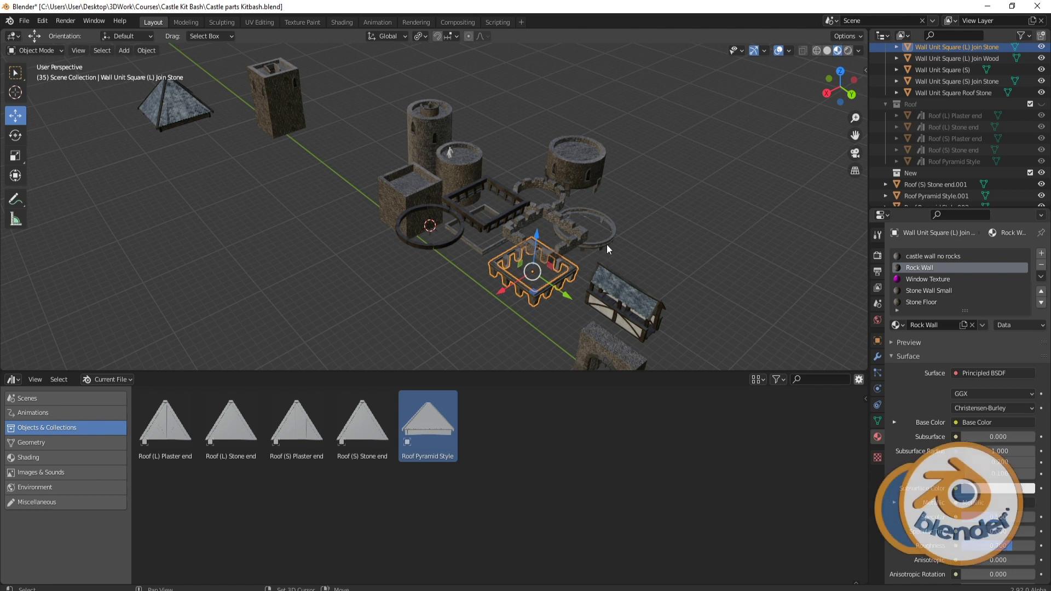
# - Add a UV sphere, scale it up and move it beside the tall tower
pyautogui.hotkey('shift', 'a')
pyautogui.moveTo(609, 244)
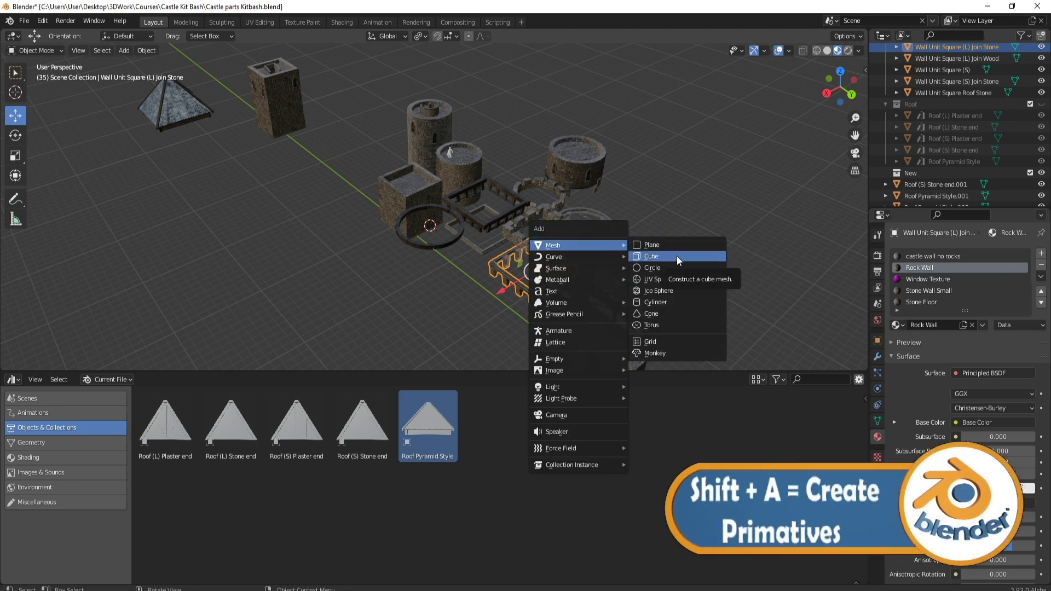
pyautogui.click(659, 279)
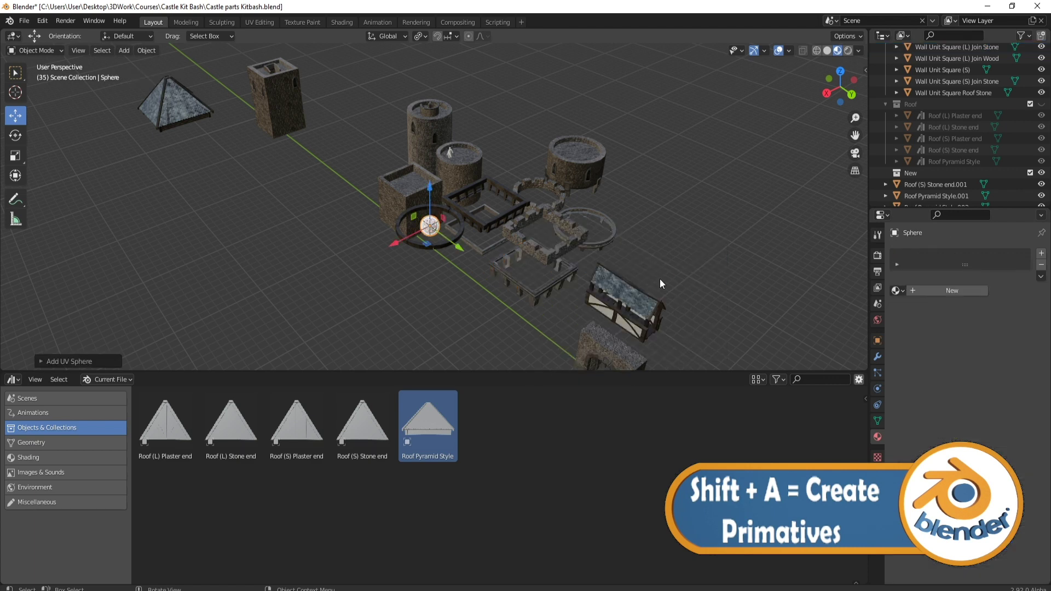
pyautogui.moveTo(659, 278); pyautogui.dragTo(580, 248, button='middle')
pyautogui.press('s')
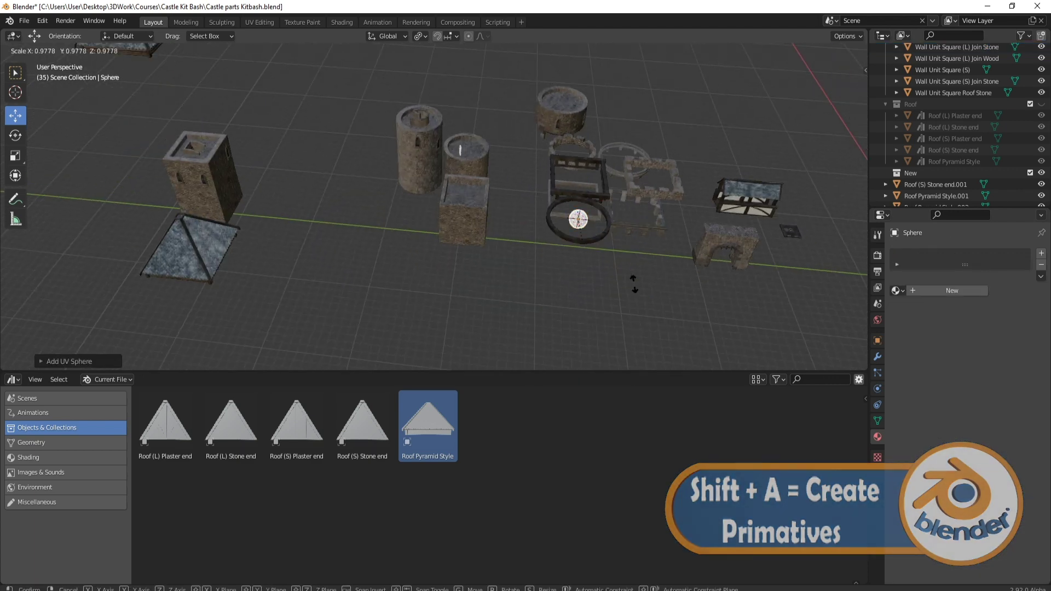
pyautogui.click(620, 222)
pyautogui.moveTo(620, 221); pyautogui.dragTo(357, 197)
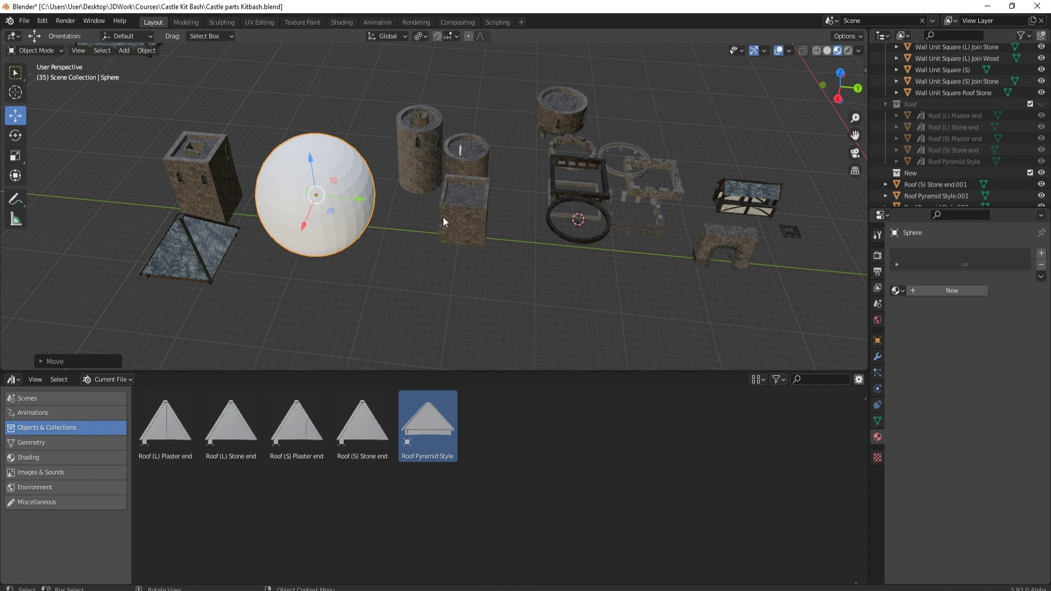
pyautogui.click(458, 220)
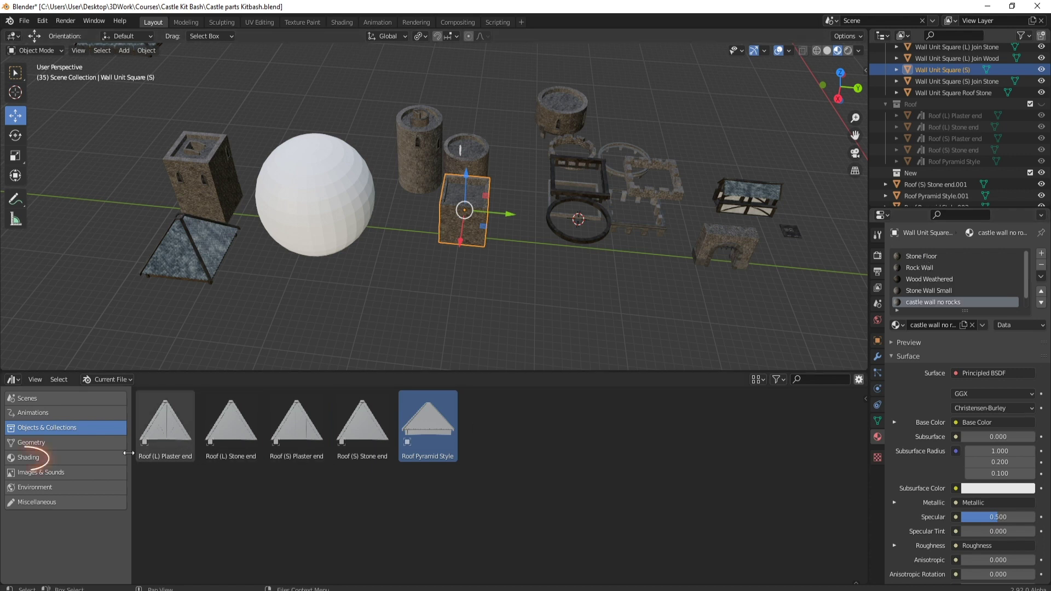
# - Under the Shading category, mark the castle wall no rocks and Wood Weathered materials as assets
pyautogui.click(33, 456)
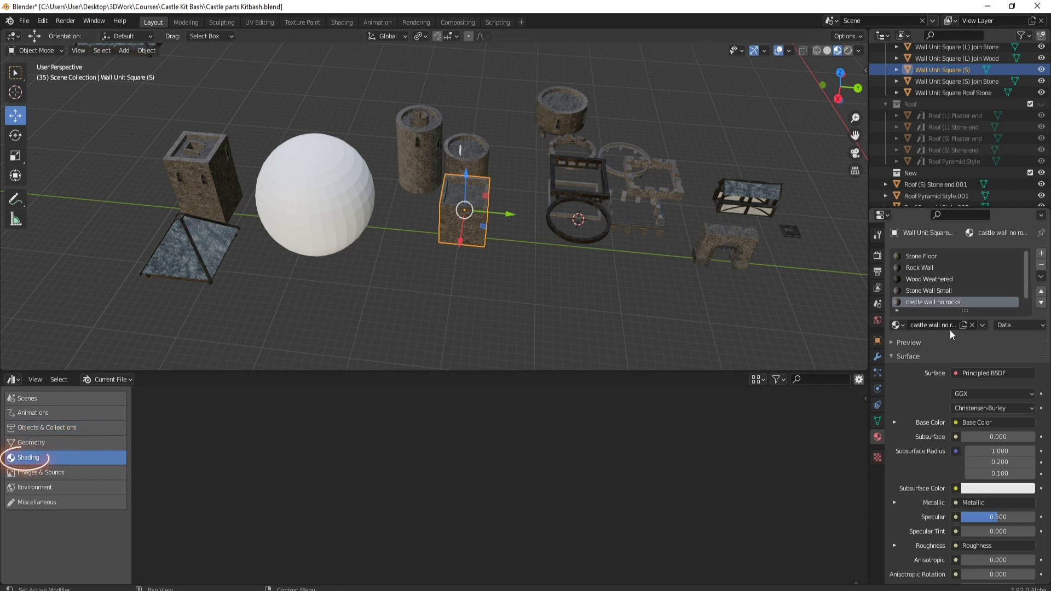
pyautogui.rightClick(943, 302)
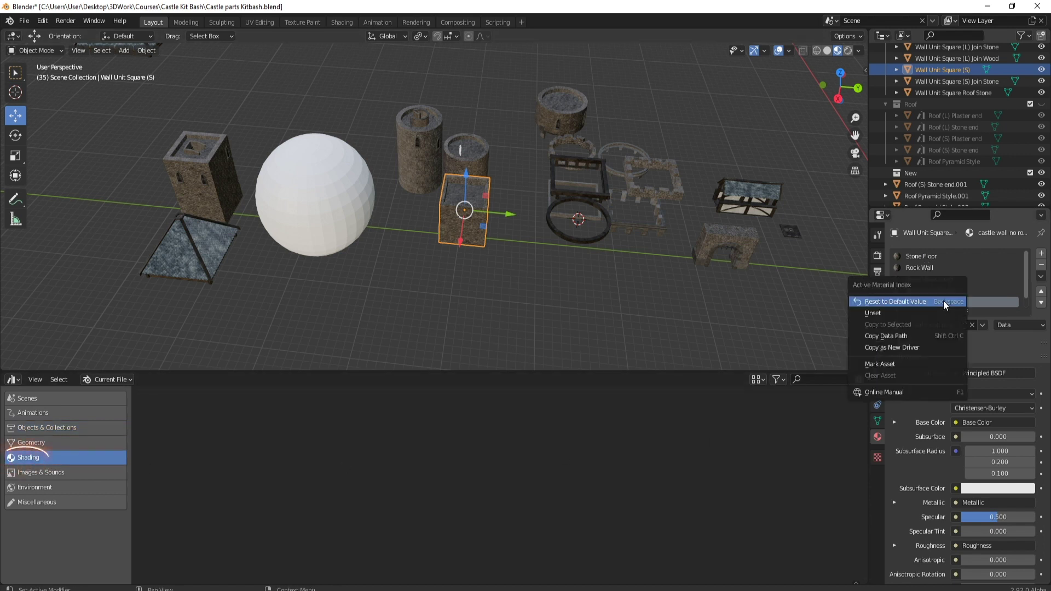
pyautogui.click(903, 364)
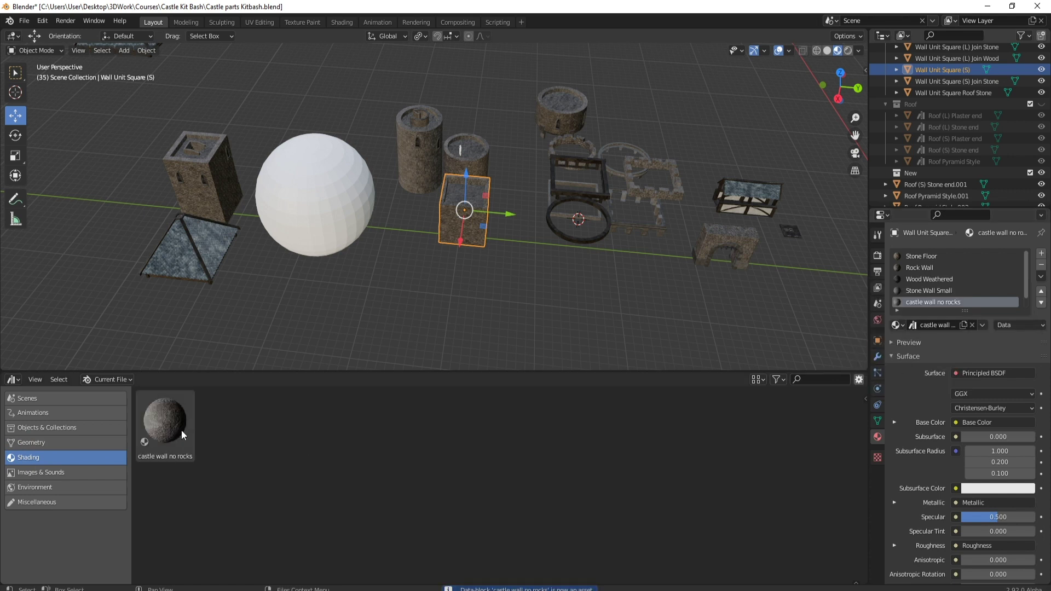
pyautogui.click(939, 279)
pyautogui.rightClick(937, 278)
pyautogui.click(934, 279)
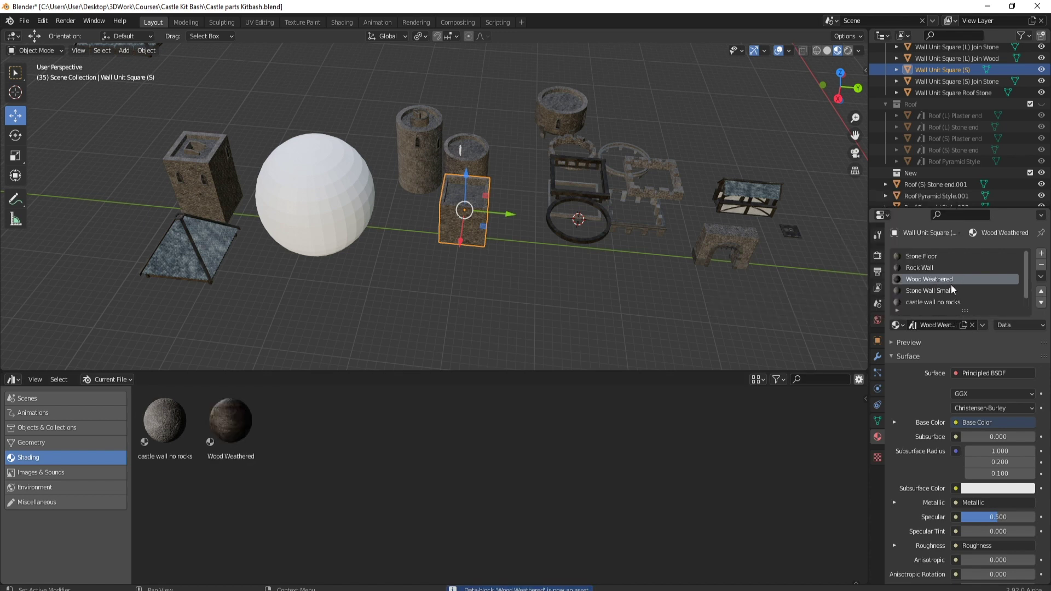
# - Make the Stone Floor slot active and mark it as an asset
pyautogui.click(936, 258)
pyautogui.scroll(-1, 950, 291)
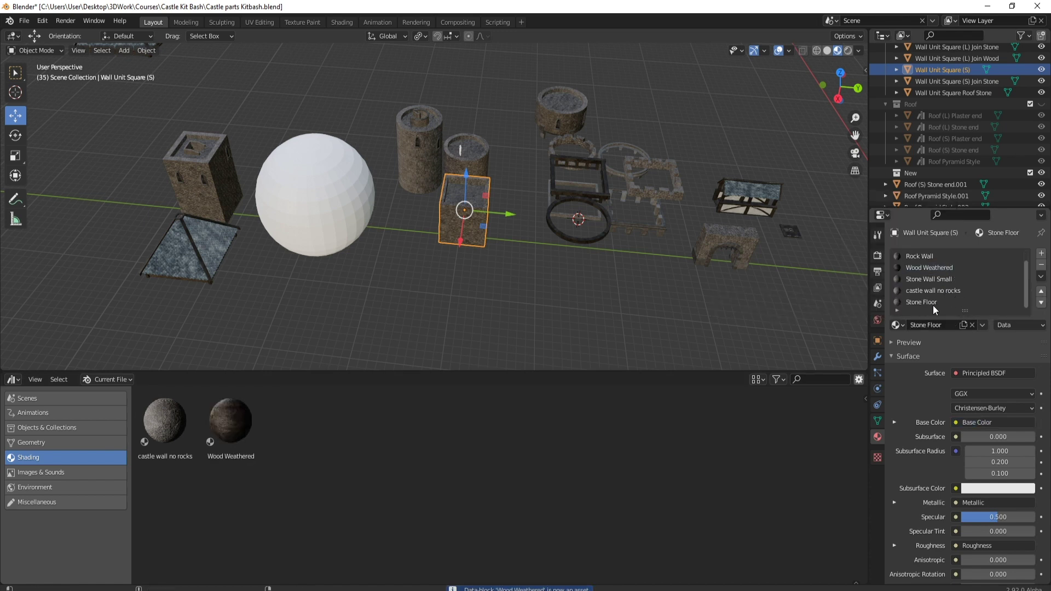
pyautogui.click(932, 302)
pyautogui.scroll(1, 936, 284)
pyautogui.rightClick(927, 252)
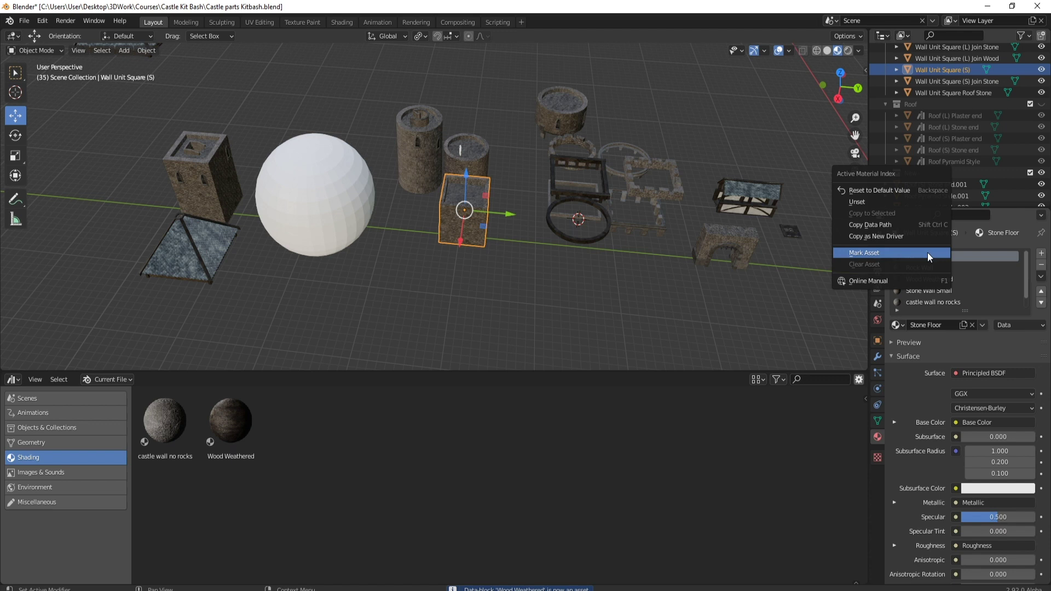
pyautogui.click(909, 253)
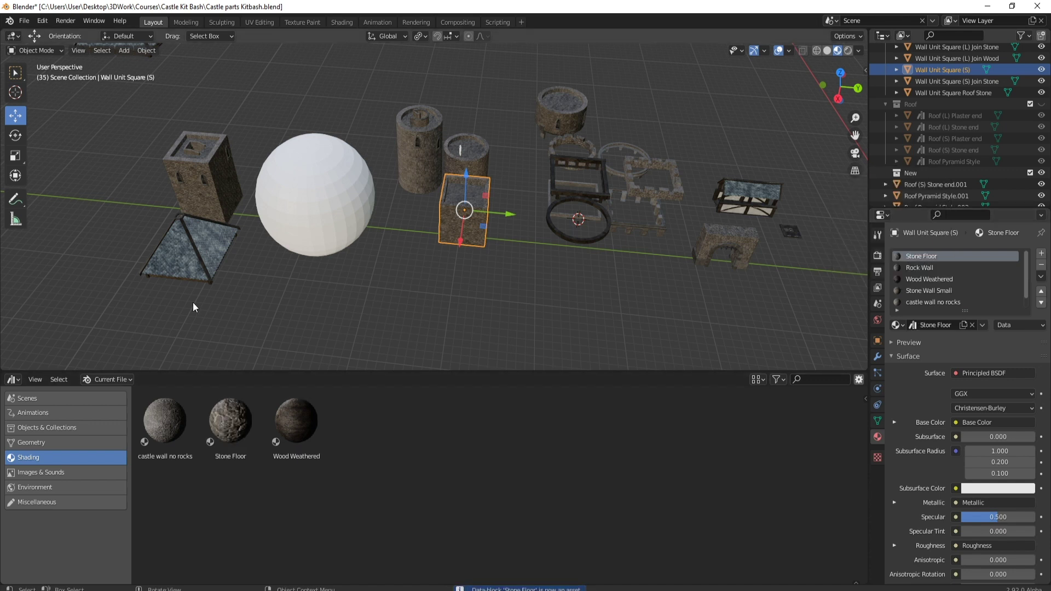
# - Drag castle wall no rocks, Stone Floor, then Wood Weathered onto the sphere
pyautogui.moveTo(164, 419); pyautogui.dragTo(329, 192)
pyautogui.rightClick(450, 303)
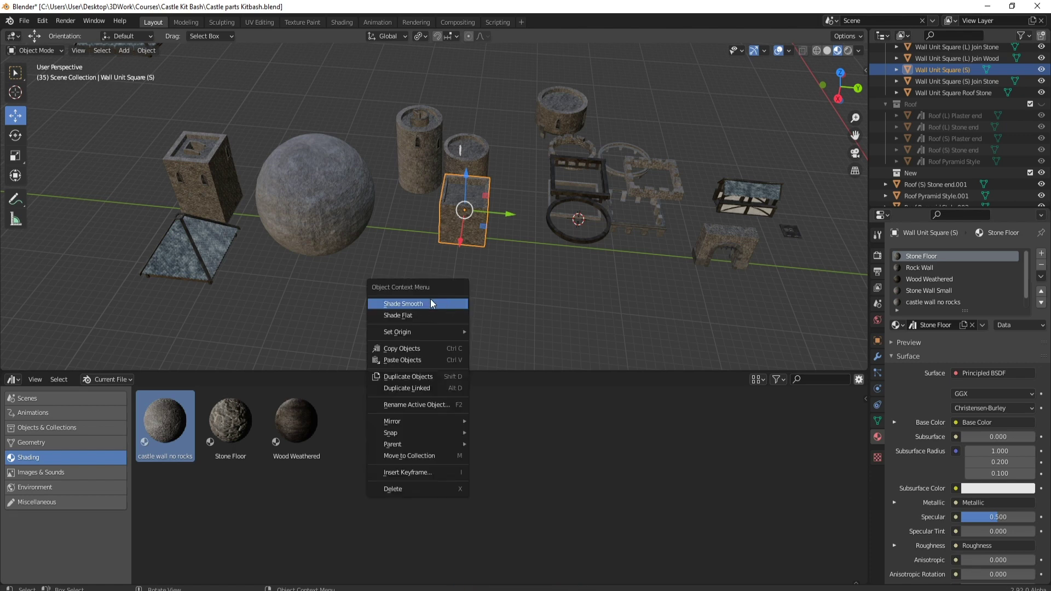
pyautogui.press('Escape')
pyautogui.moveTo(420, 322); pyautogui.dragTo(340, 241, button='middle')
pyautogui.click(344, 201)
pyautogui.rightClick(378, 257)
pyautogui.press('Escape')
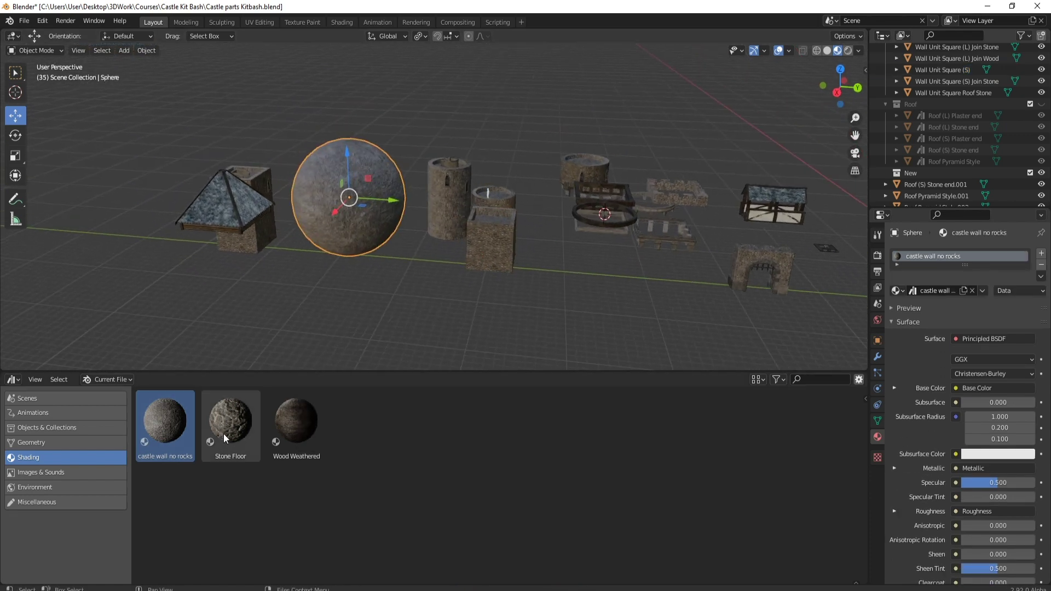
pyautogui.moveTo(224, 434); pyautogui.dragTo(335, 230)
pyautogui.moveTo(296, 427); pyautogui.dragTo(349, 241)
# - Drag Wood Weathered from the Asset Browser onto the small Wall Unit Square (S) box
pyautogui.scroll(3, 400, 272)
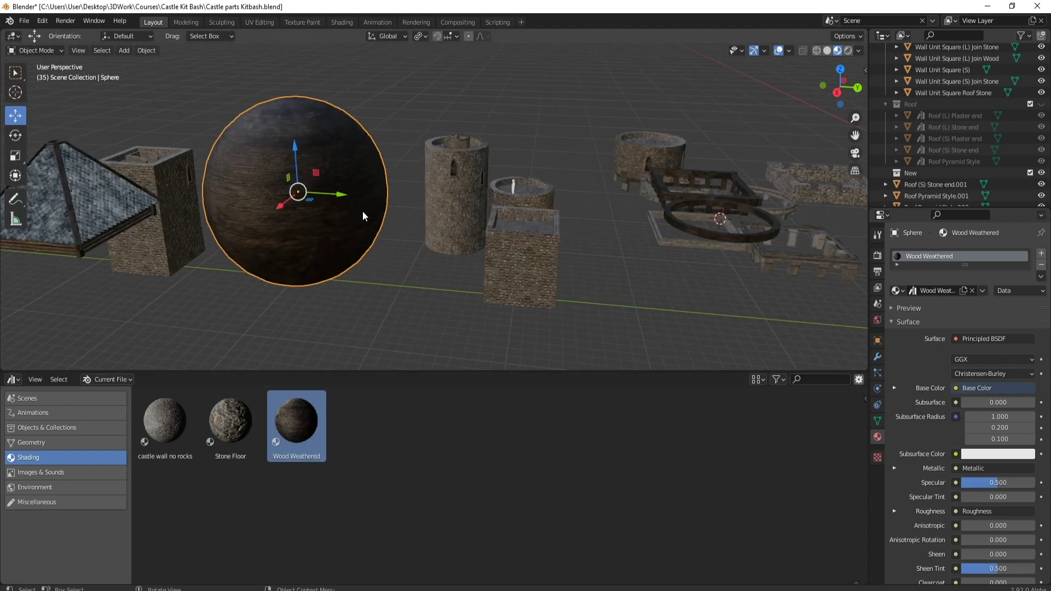
pyautogui.scroll(-5, 438, 229)
pyautogui.moveTo(486, 209); pyautogui.dragTo(506, 288, button='middle')
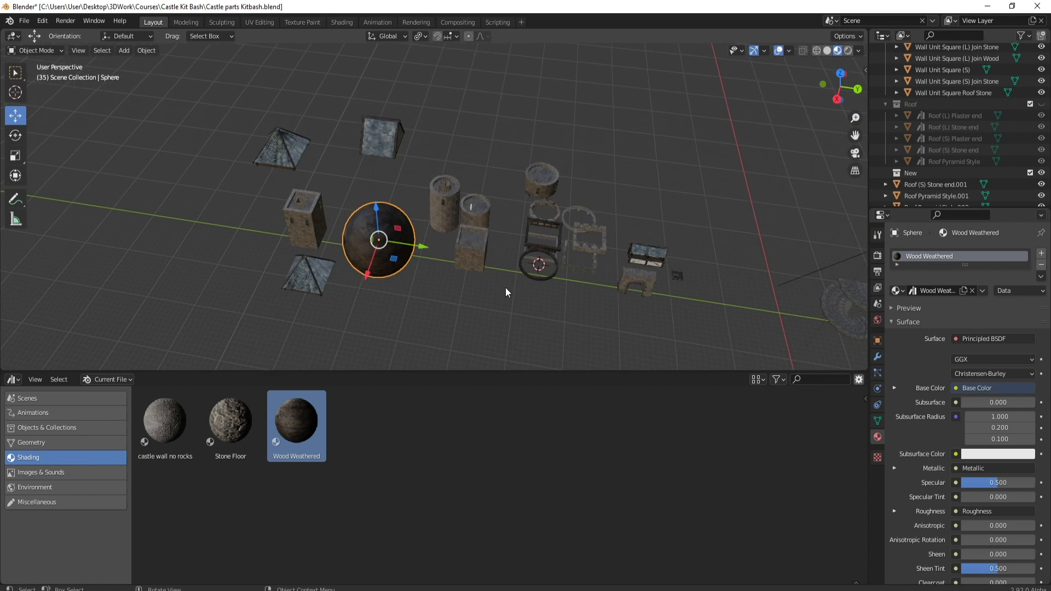
pyautogui.scroll(7, 435, 221)
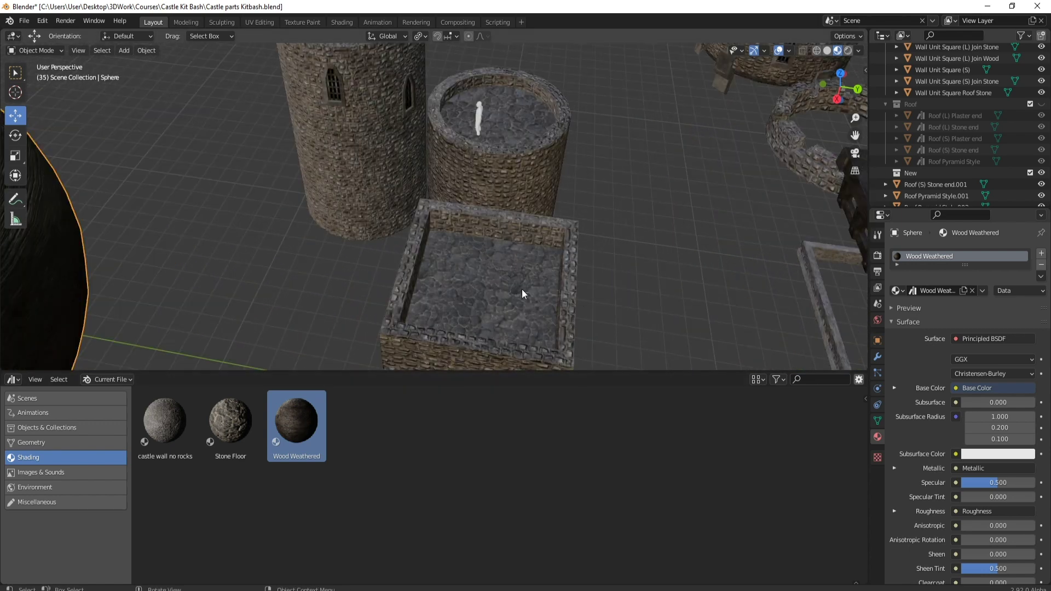
pyautogui.keyDown('shift'); pyautogui.moveTo(598, 307); pyautogui.dragTo(518, 227, button='middle'); pyautogui.keyUp('shift')
pyautogui.moveTo(299, 419); pyautogui.dragTo(377, 228)
pyautogui.moveTo(290, 419); pyautogui.dragTo(419, 166)
pyautogui.click(427, 173)
pyautogui.moveTo(285, 421); pyautogui.dragTo(359, 244)
pyautogui.scroll(-4, 383, 228)
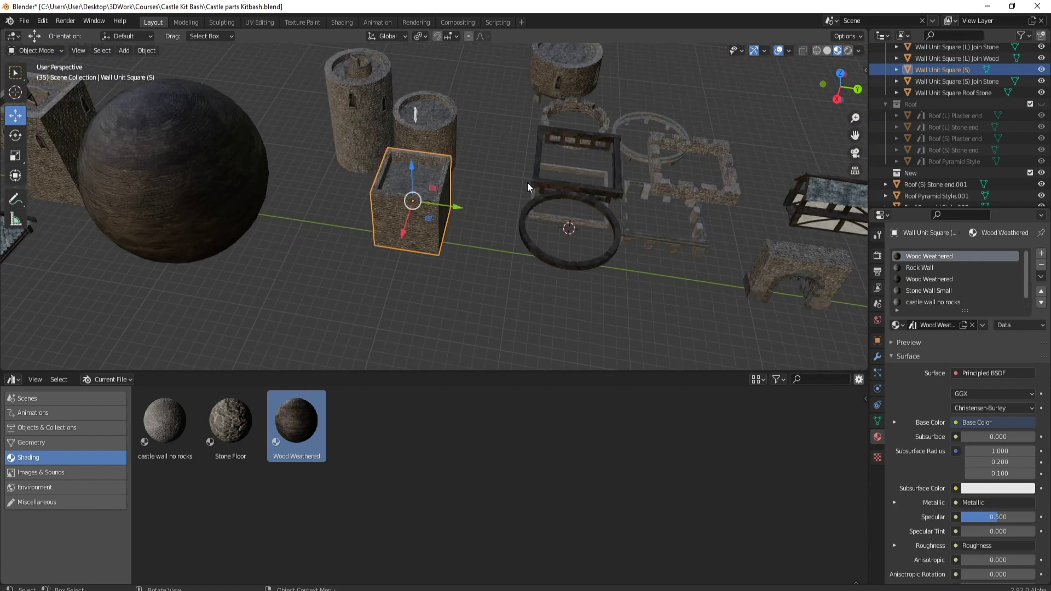
pyautogui.scroll(-3, 527, 183)
pyautogui.moveTo(531, 178); pyautogui.dragTo(364, 147, button='middle')
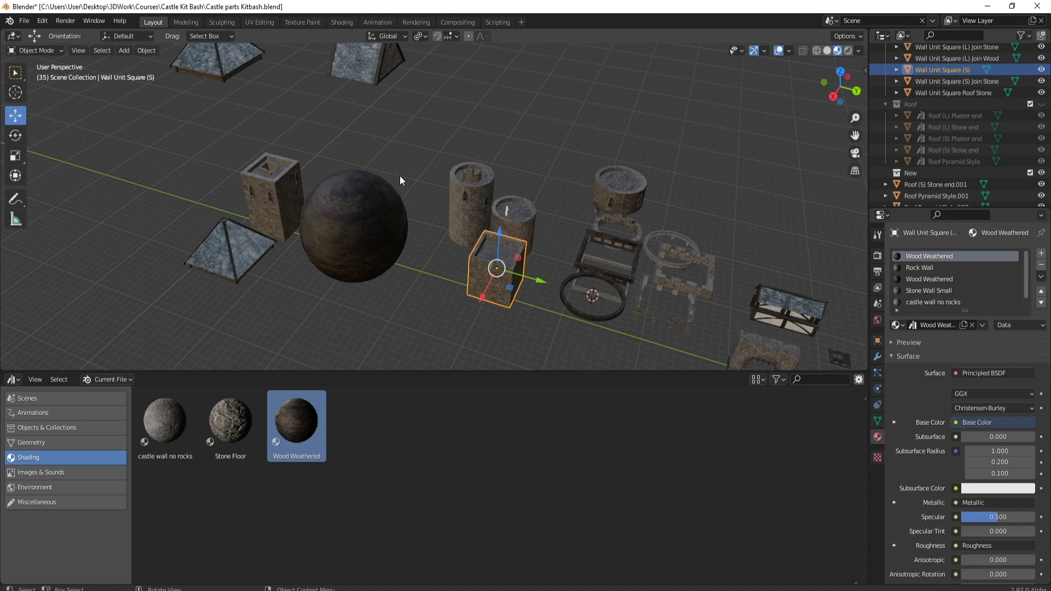